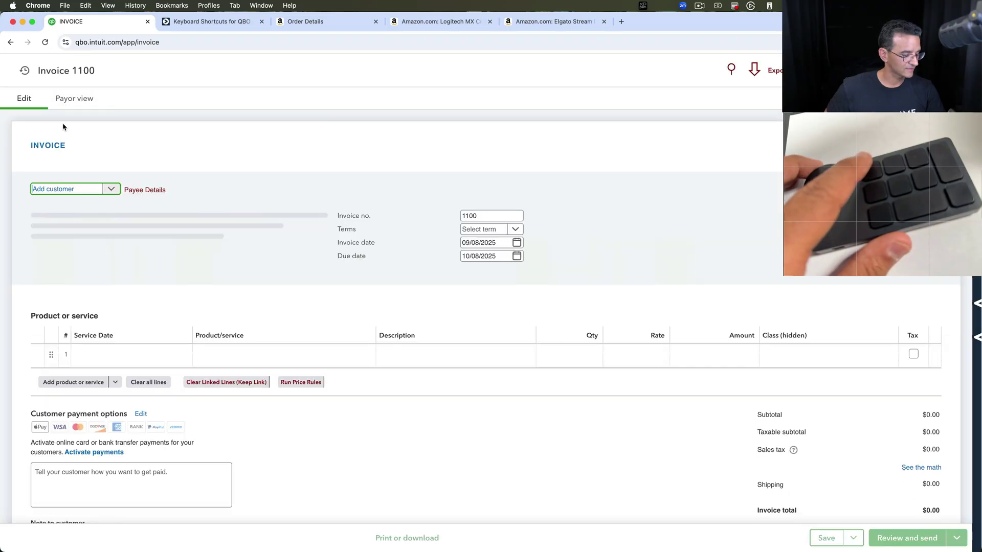
# - Leave the invoice for the standard reports page, and open and leave a blank check form
pyautogui.scroll(-1, 326, 239)
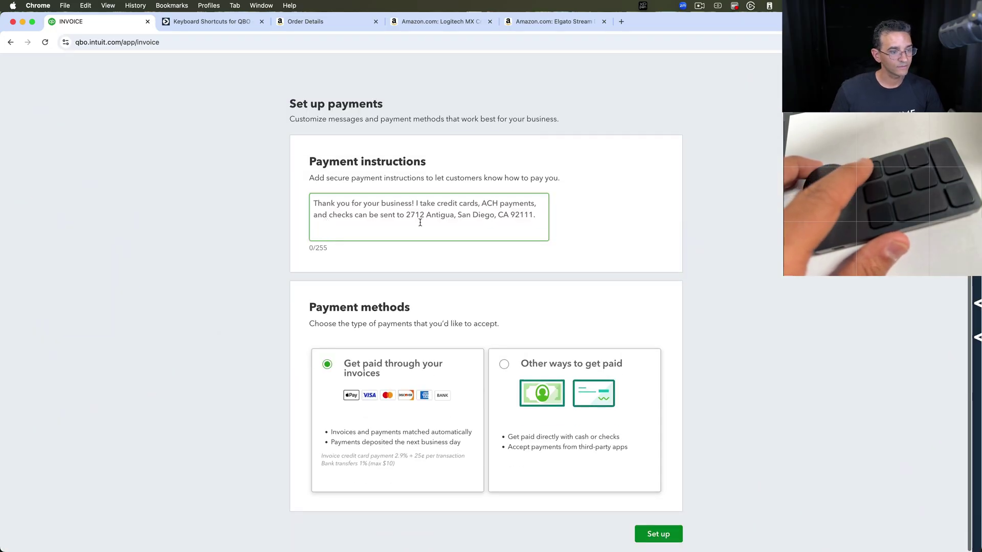
pyautogui.press('super+[')
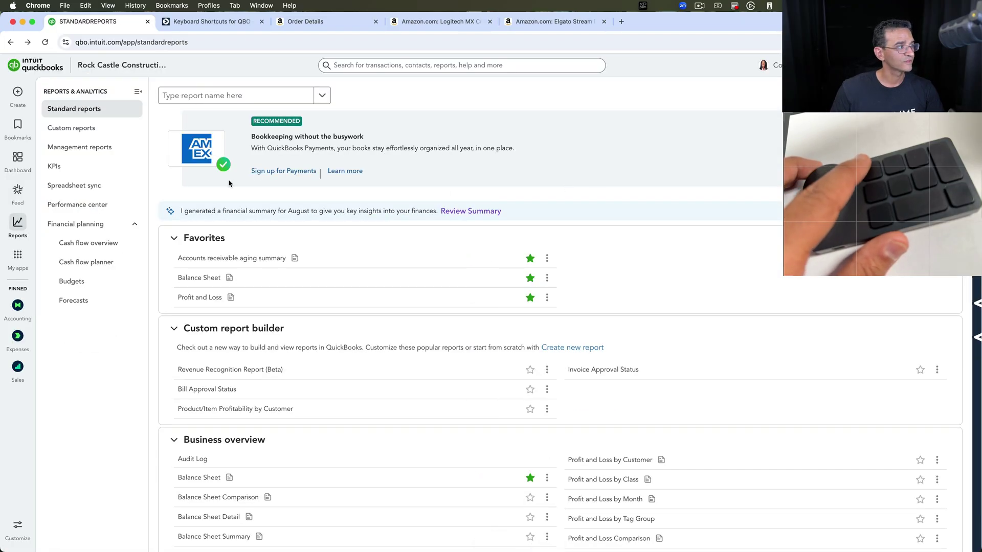
pyautogui.moveTo(17, 96)
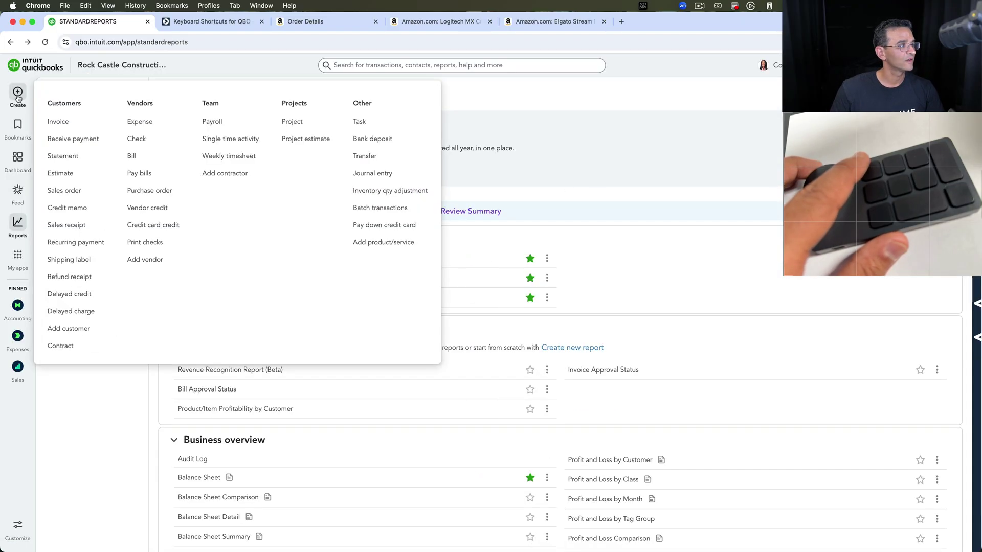
pyautogui.click(144, 138)
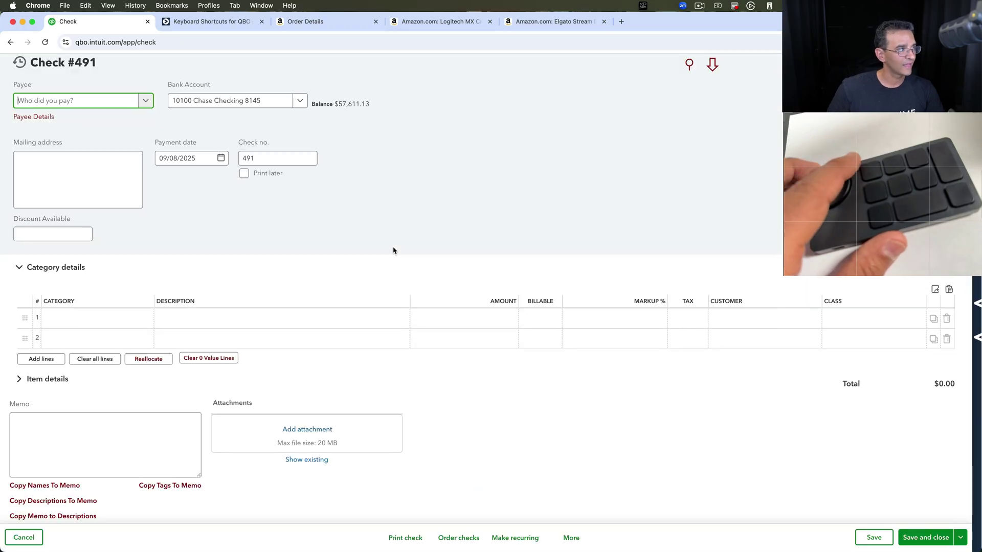
pyautogui.press('super+bracketleft')
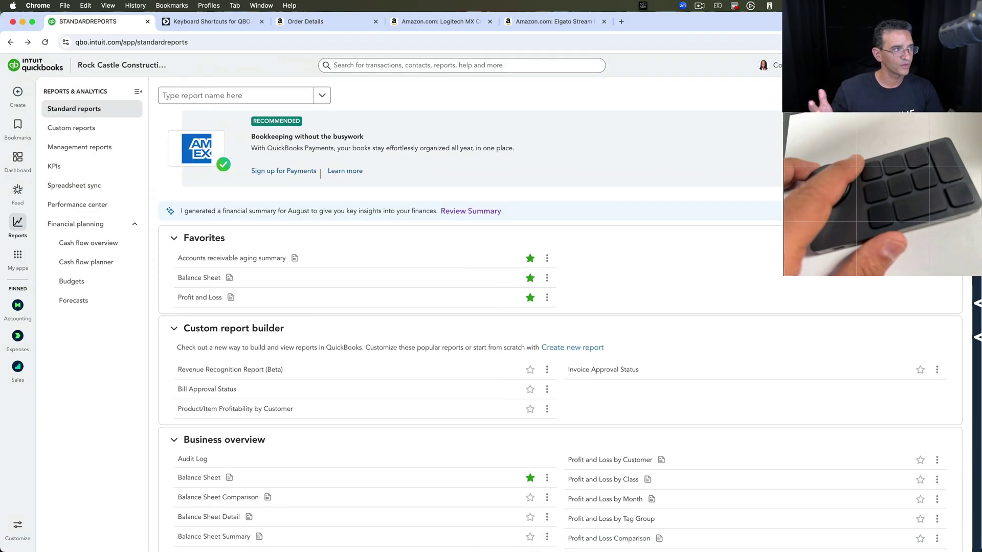
# - Search QuickBooks globally for "Invoices between 100 and $200"
pyautogui.hotkey('ctrl', 'alt', 'f')
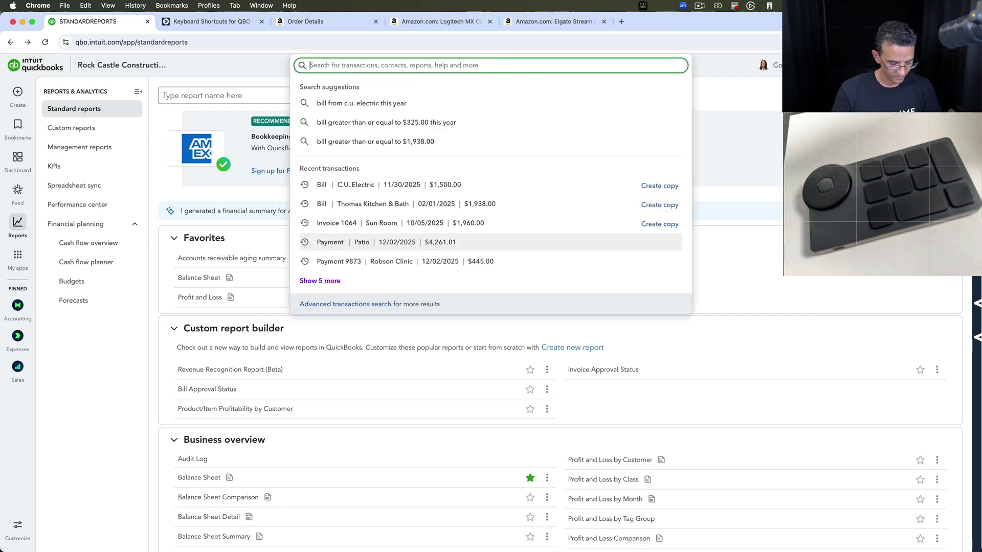
pyautogui.press('F5')
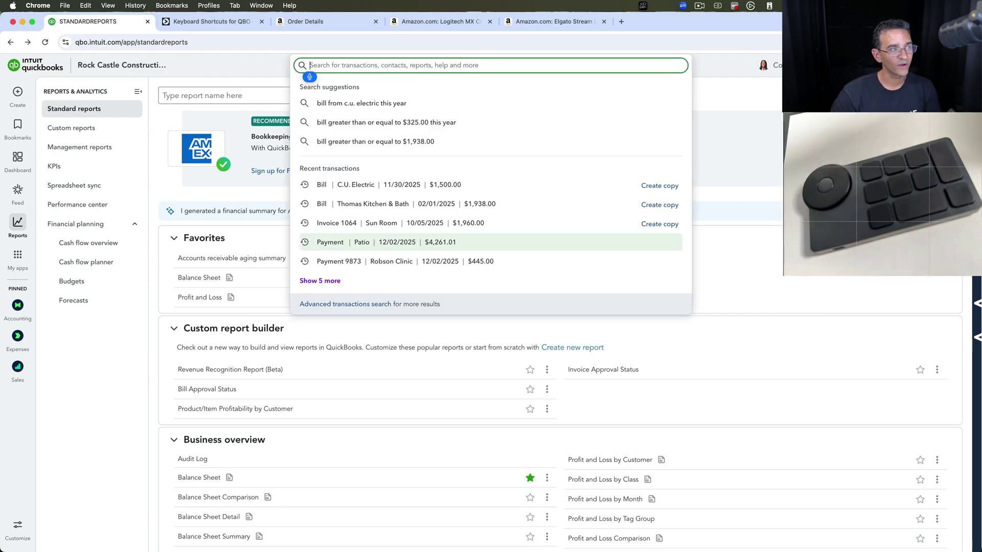
pyautogui.write('Invoices between 100 and')
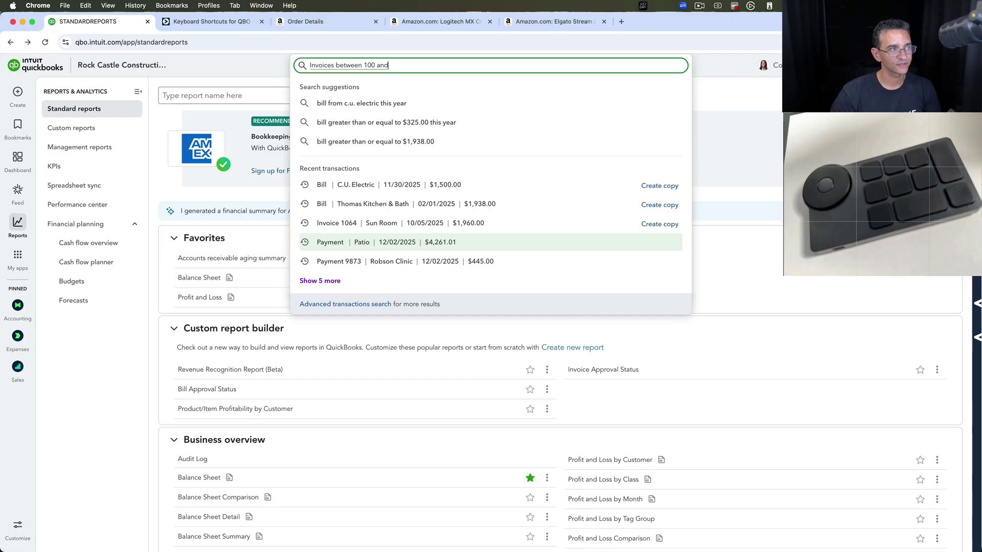
pyautogui.write(' $200')
pyautogui.press('Return')
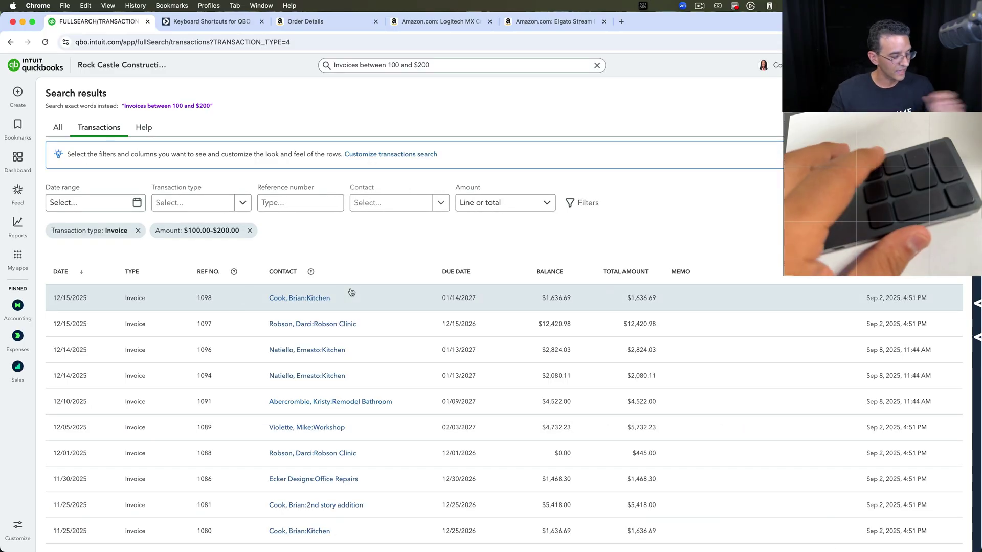
pyautogui.hotkey('ctrl', 'alt', 'f')
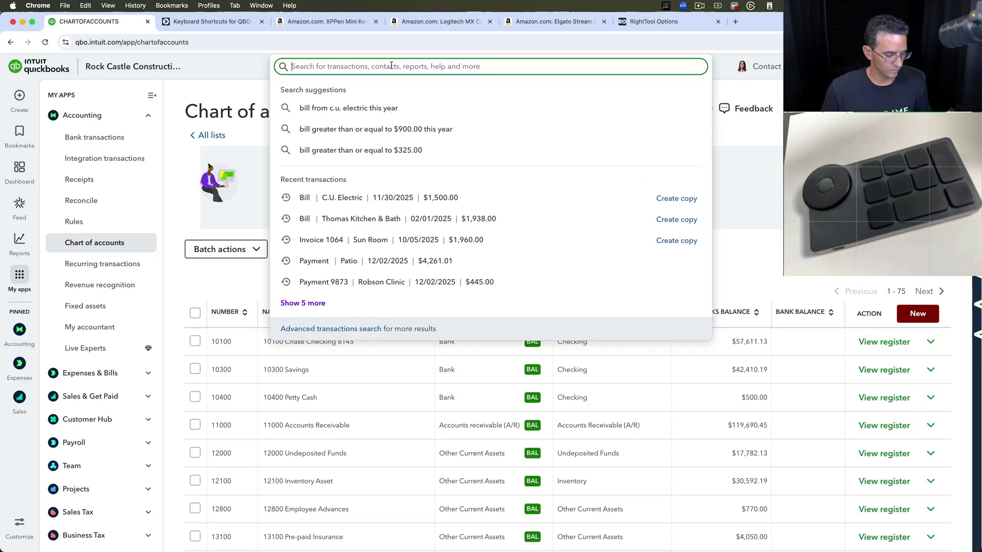
pyautogui.press('Escape')
pyautogui.press('Escape')
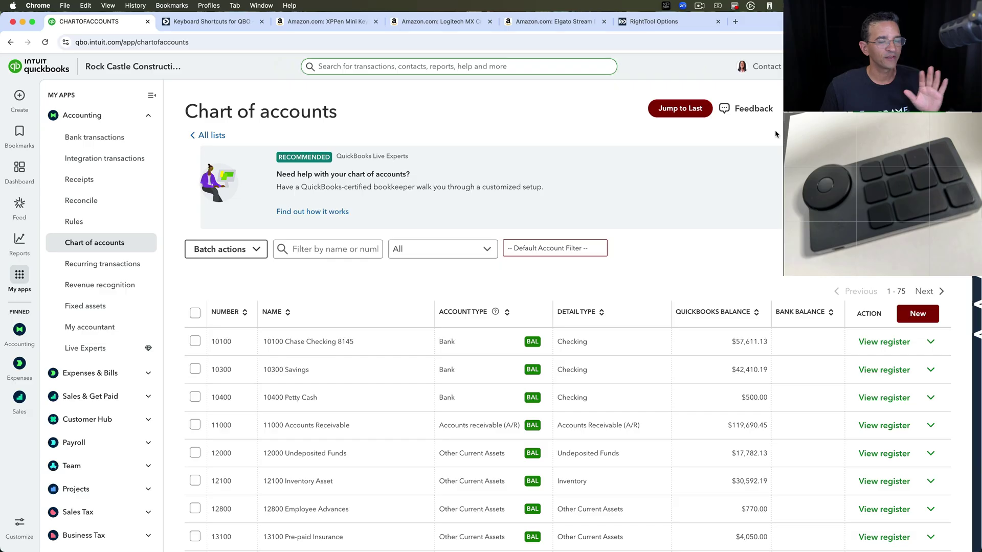
# - Examine the speech-to-text dictation shortcuts in the RightTool accessibility settings and return to the chart of accounts
pyautogui.click(977, 304)
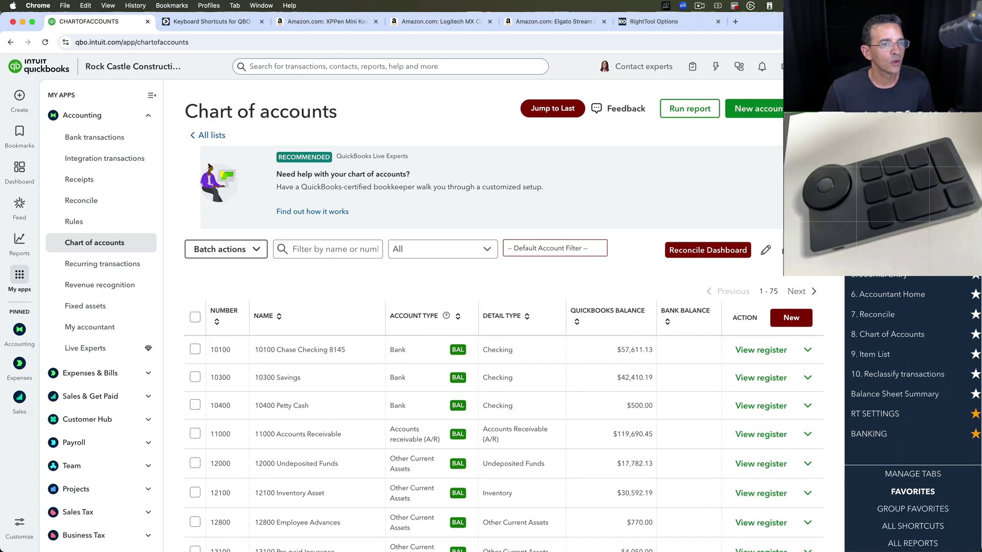
pyautogui.click(877, 412)
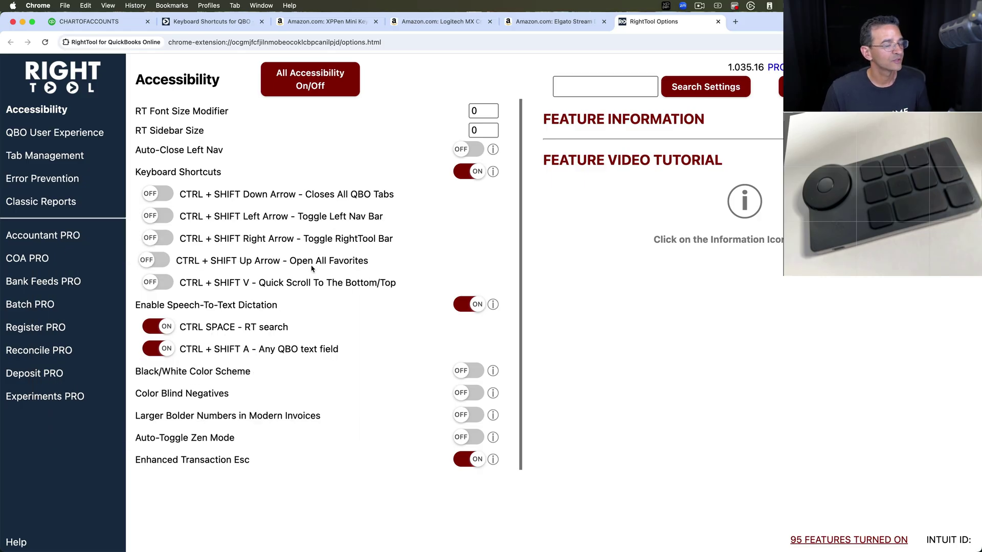
pyautogui.click(111, 27)
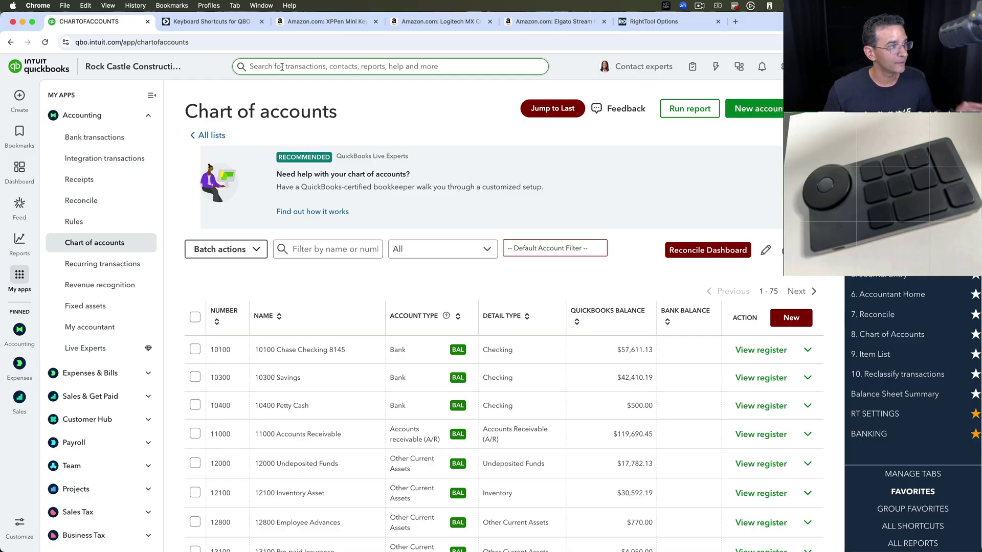
# - In PenTablet, add Control+Shift+A after Control+Option+F to the K2 key's shortcut in the first key set
pyautogui.hotkey('ctrl', 'Up')
pyautogui.click(219, 163)
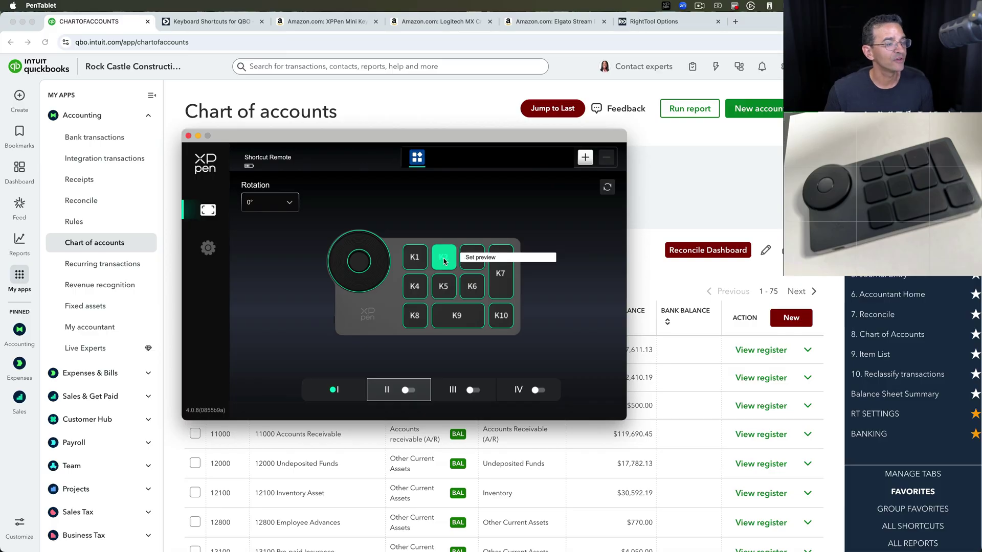
pyautogui.click(346, 385)
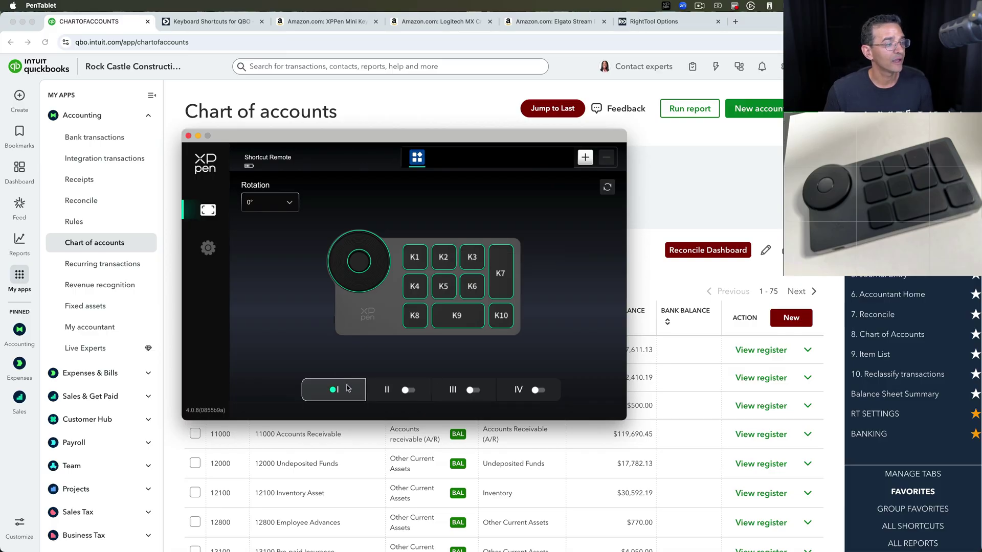
pyautogui.click(445, 260)
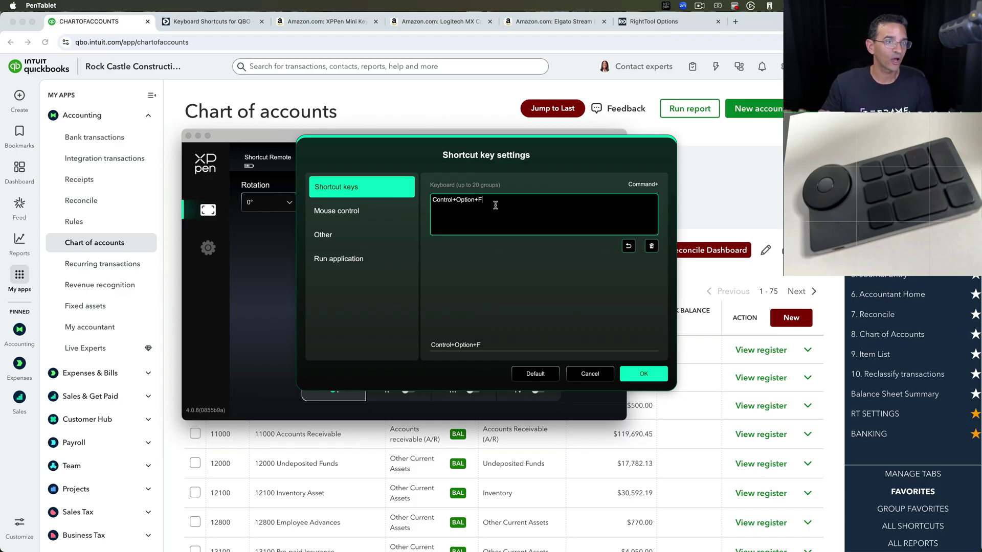
pyautogui.hotkey('ctrl', 'shift')
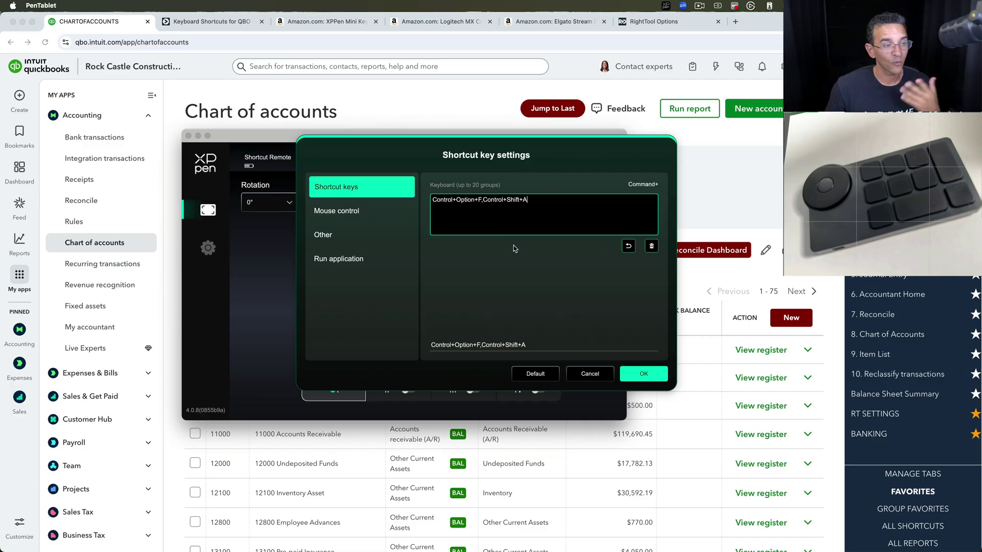
pyautogui.click(646, 374)
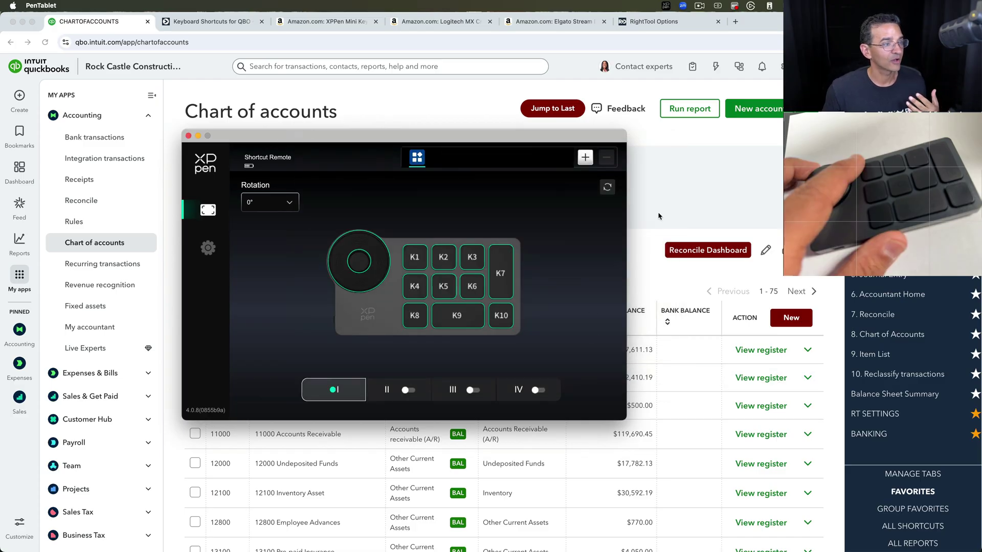
# - Return to QuickBooks and use the combined search and dictation shortcut to search for "invoices between 100 and 200.00"
pyautogui.click(661, 212)
pyautogui.hotkey('ctrl', 'alt', 'f')
pyautogui.hotkey('ctrl', 'shift', 'a')
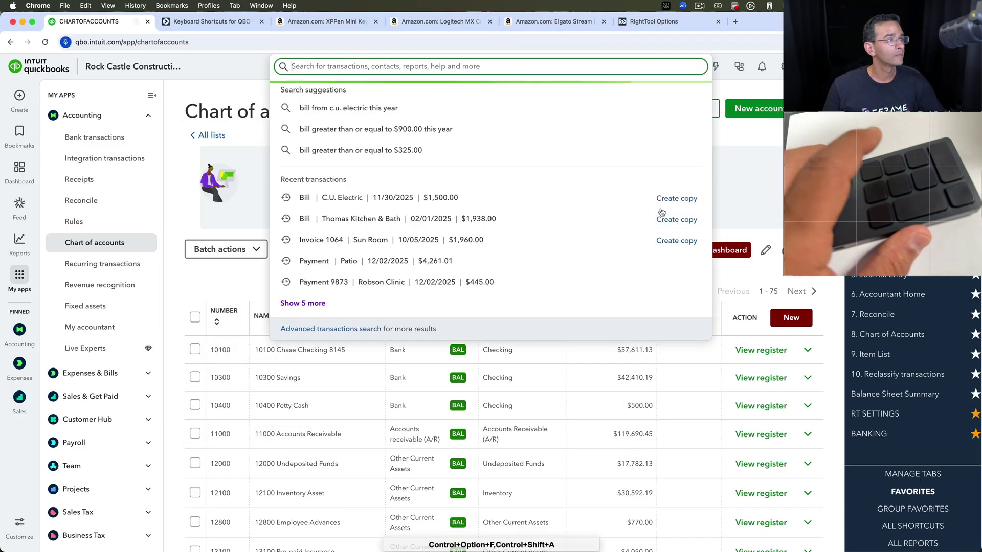
pyautogui.write('in')
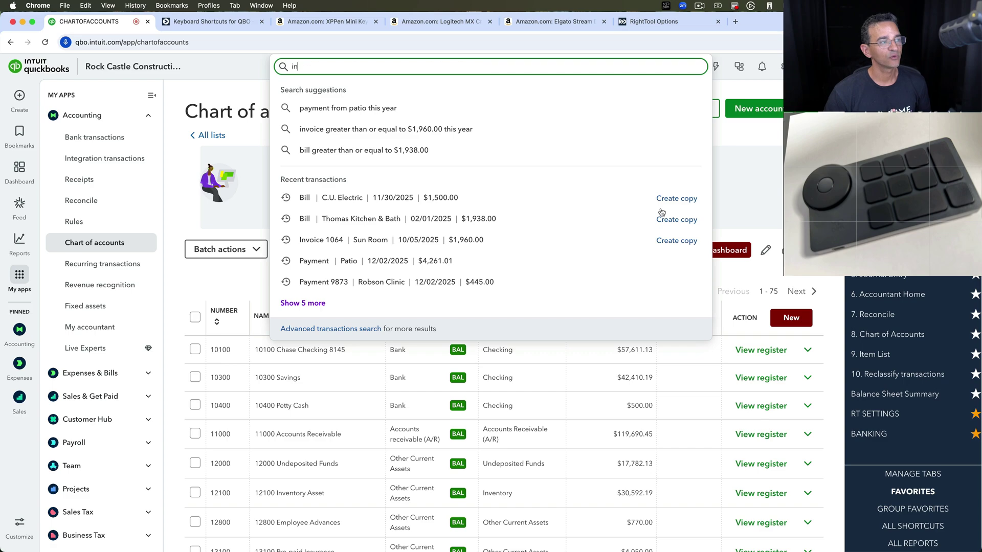
pyautogui.write('voices between 100 and 200.00')
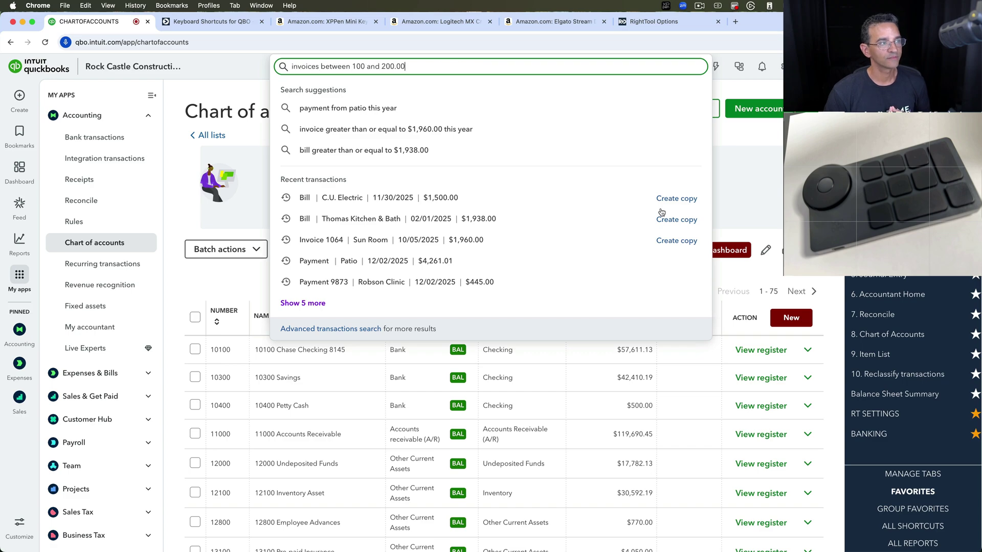
pyautogui.press('Return')
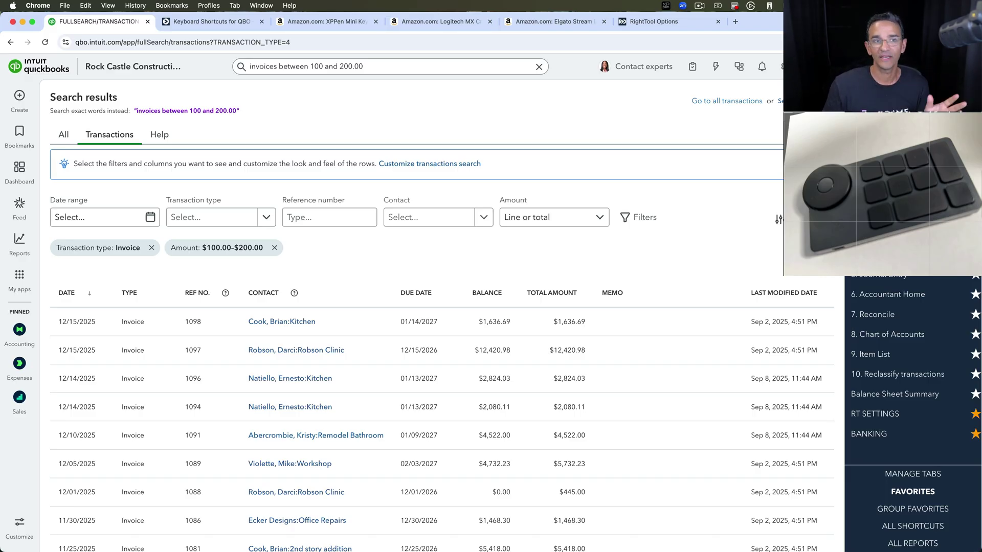
pyautogui.click(700, 5)
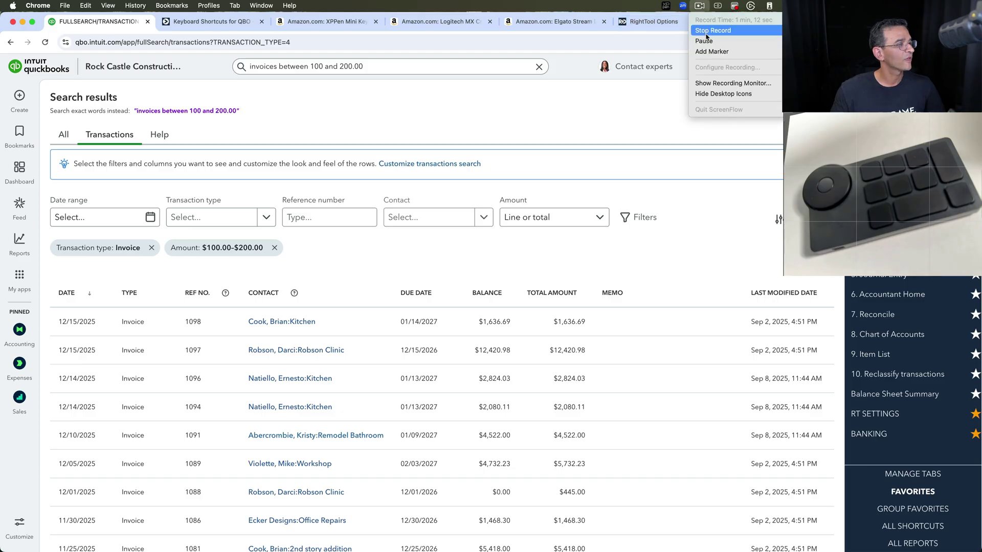
pyautogui.click(707, 32)
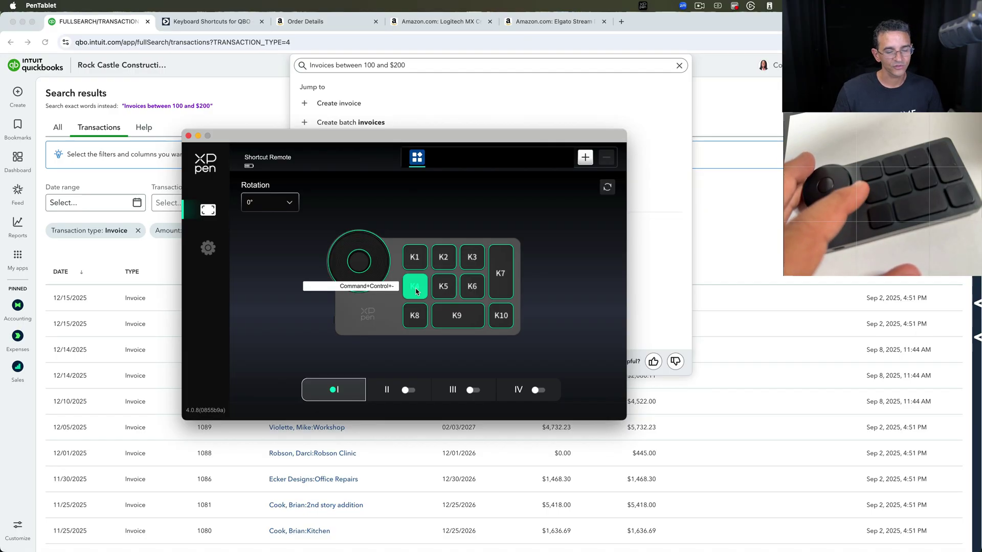
# - Return to the QuickBooks invoice search results, dismiss the search suggestions, and enlarge the page zoom
pyautogui.click(249, 83)
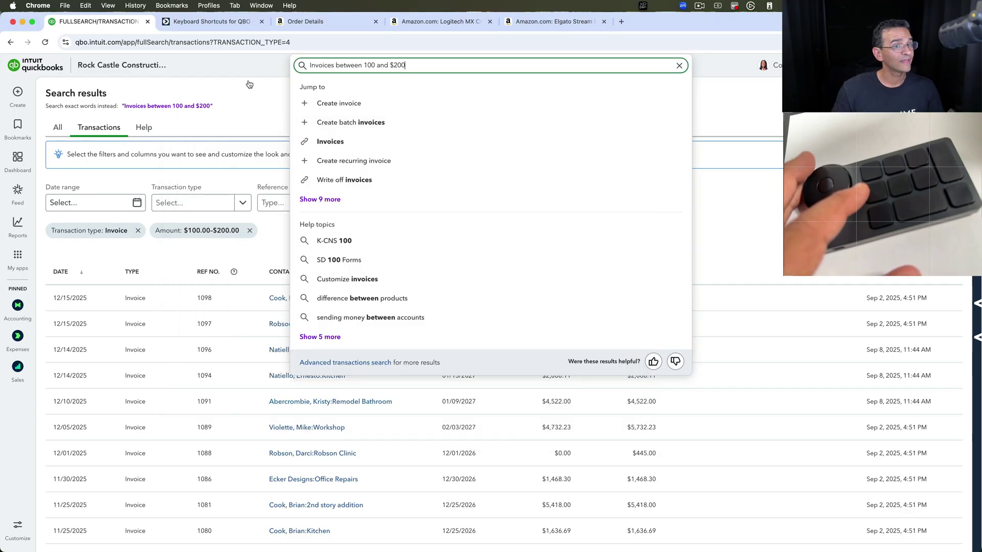
pyautogui.click(765, 129)
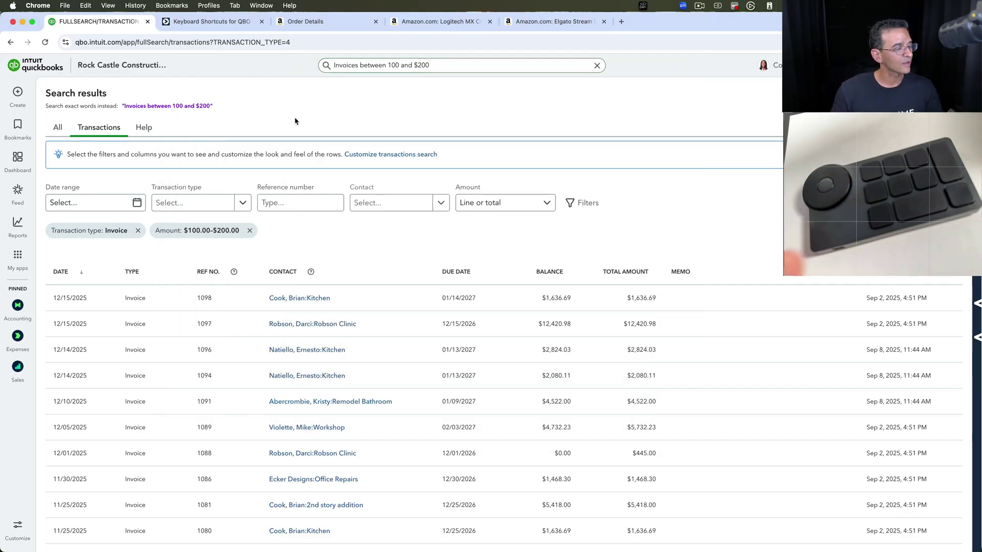
pyautogui.scroll(2, 29, 148)
pyautogui.moveTo(23, 101)
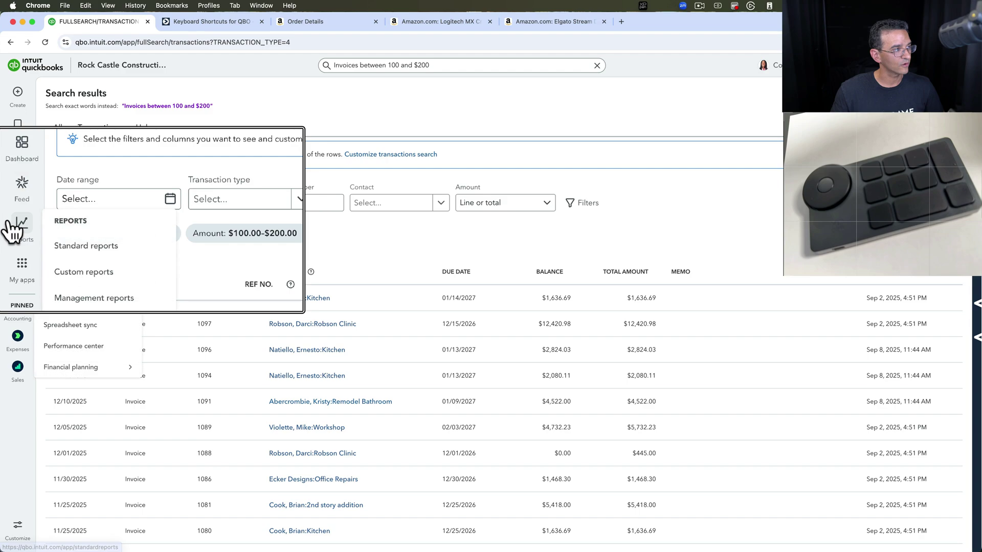
pyautogui.press('super+equal')
pyautogui.press('super+equal')
pyautogui.press('super+equal')
pyautogui.press('super+equal')
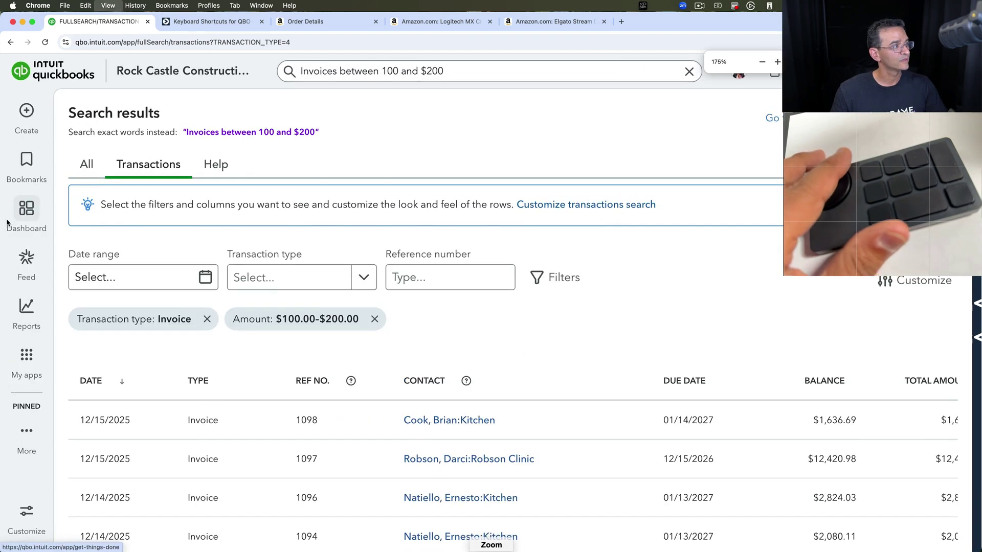
pyautogui.moveTo(31, 165)
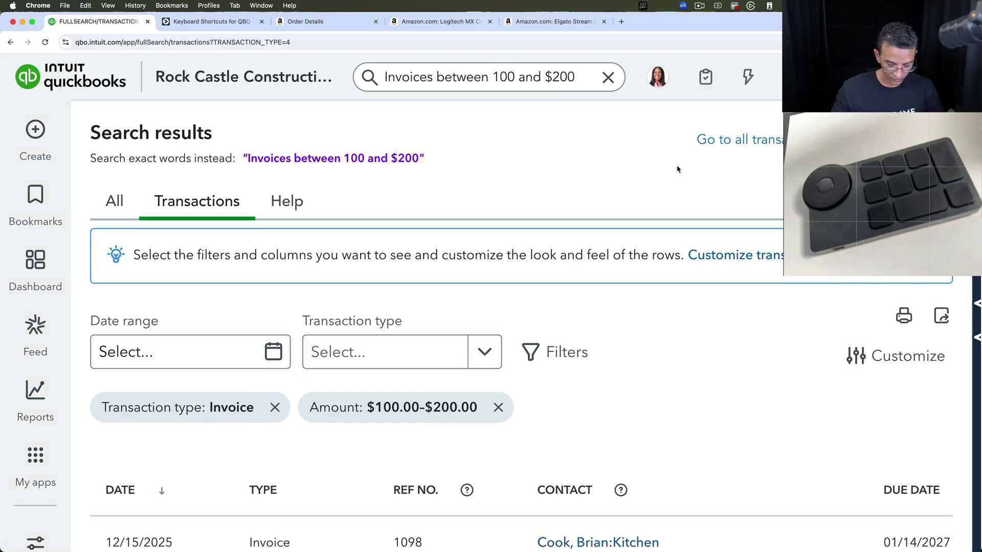
# - Examine the list of QuickBooks keyboard shortcuts in the Additional information dialog and close it
pyautogui.hotkey('ctrl', 'alt', '/')
pyautogui.scroll(-5, 595, 261)
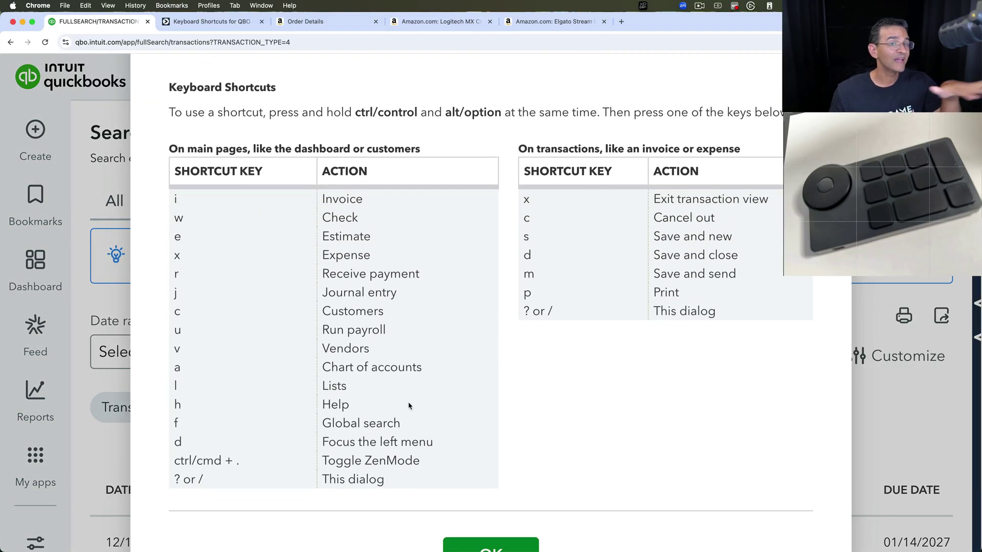
pyautogui.scroll(3, 660, 295)
pyautogui.scroll(1, 661, 295)
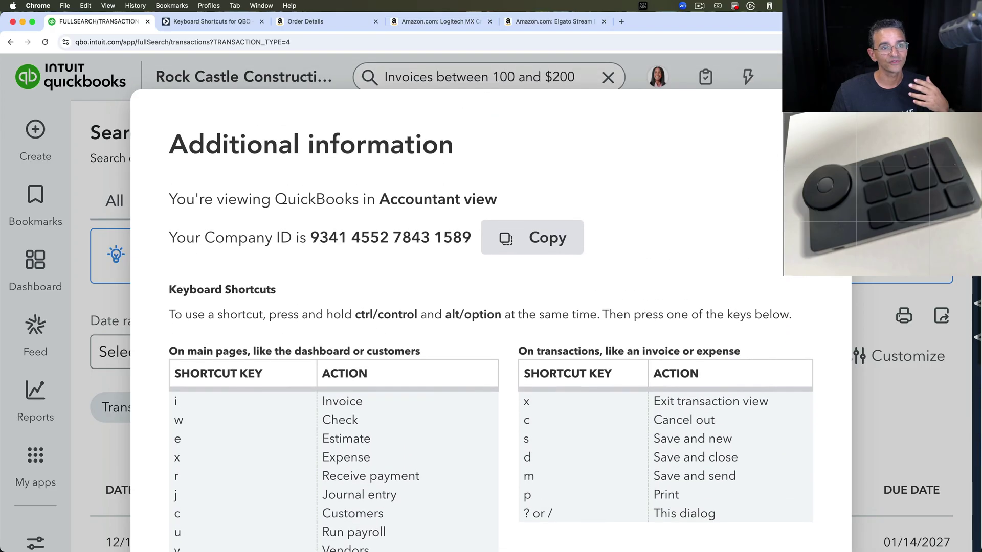
pyautogui.press('Escape')
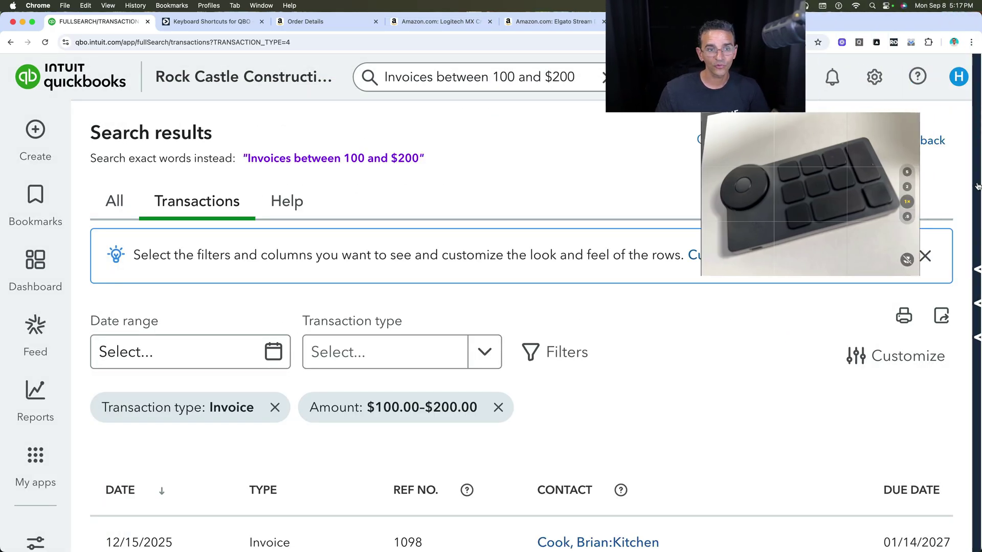
# - Expand the RightTool sidebar and examine the QBO, RightTool and Chrome shortcut tables on the Keyboard Shortcuts for QBO page
pyautogui.click(978, 186)
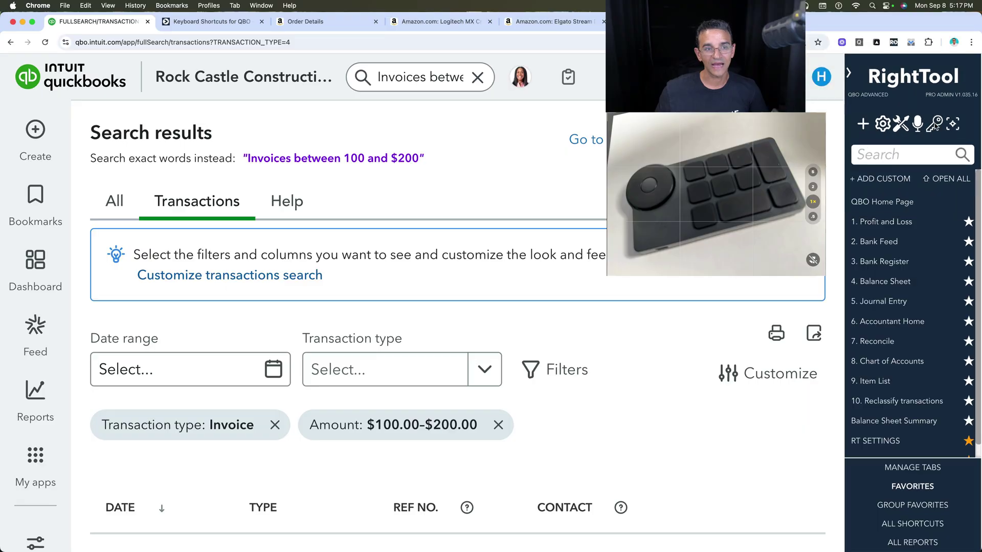
pyautogui.click(207, 21)
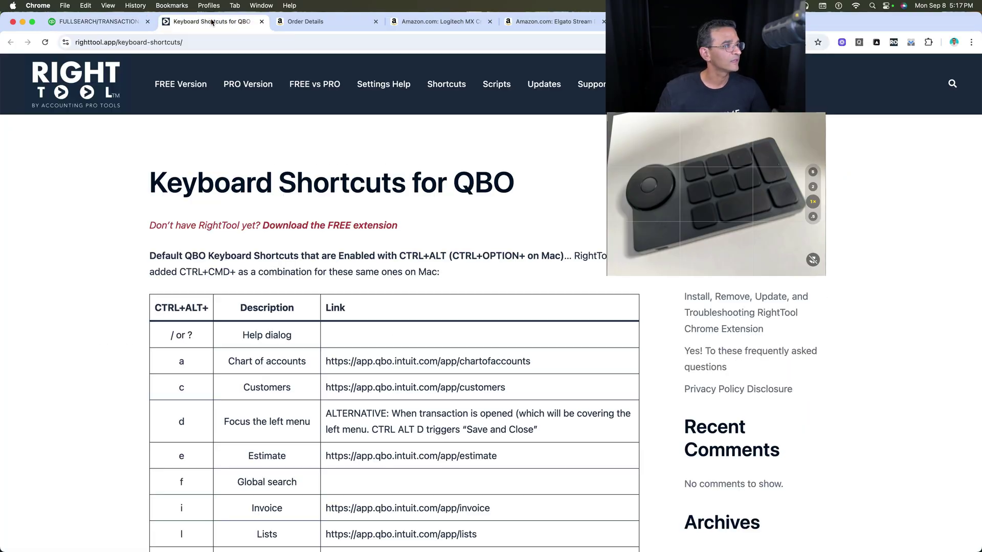
pyautogui.scroll(-3, 445, 275)
pyautogui.scroll(-4, 445, 275)
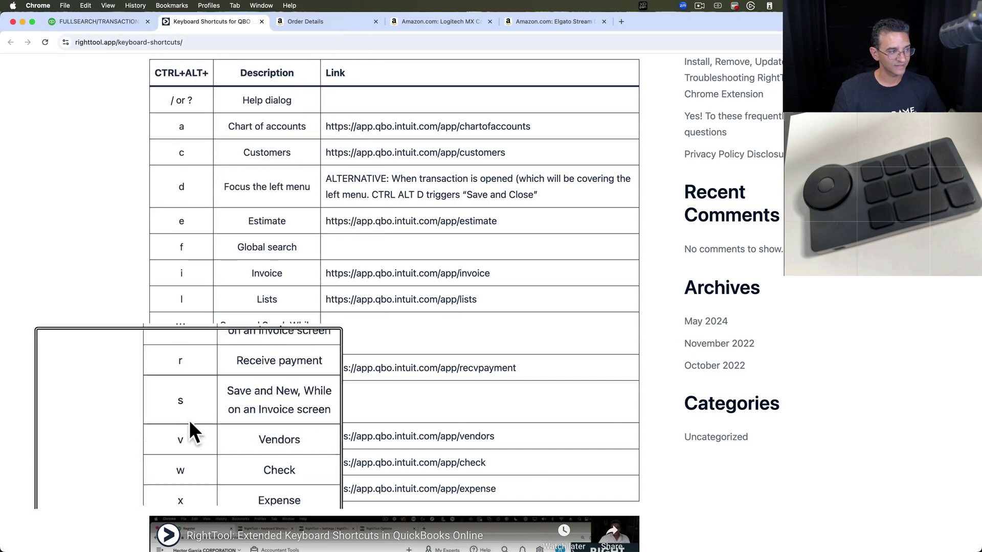
pyautogui.scroll(-7, 187, 450)
pyautogui.scroll(-7, 187, 450)
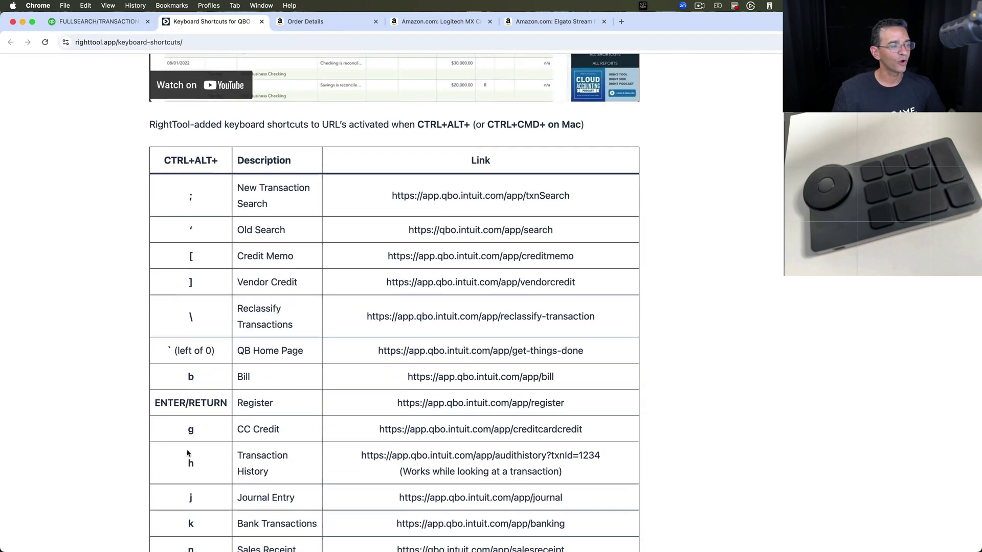
pyautogui.scroll(-3, 284, 246)
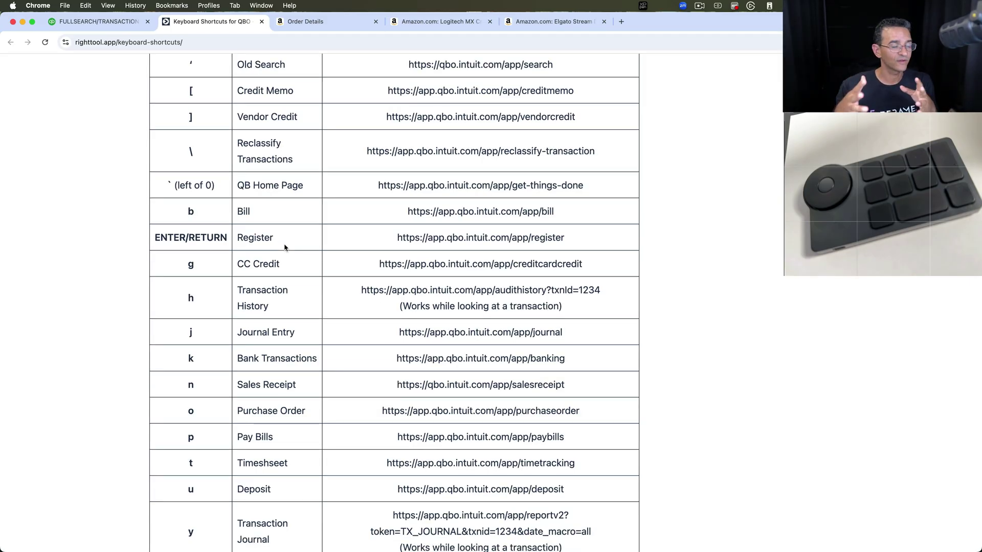
pyautogui.scroll(-20, 284, 247)
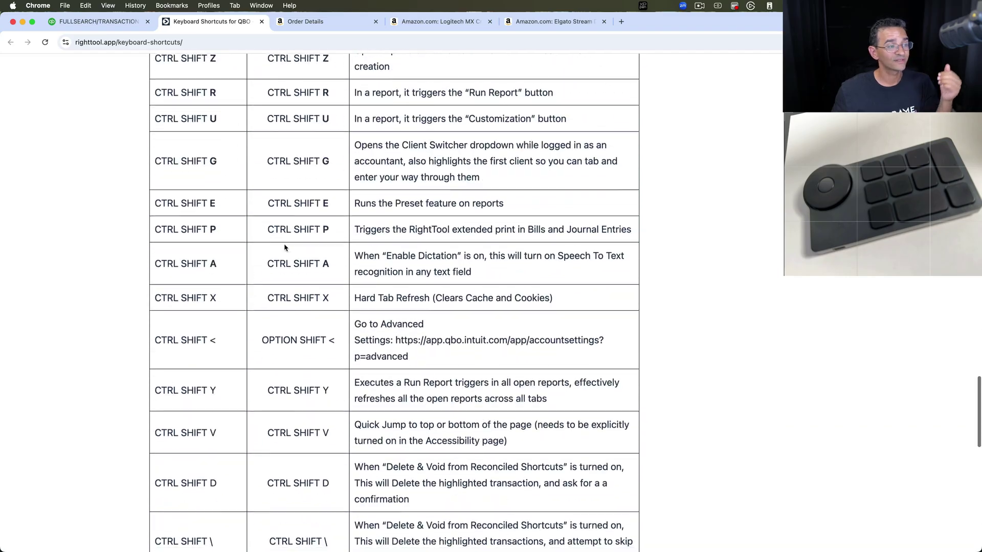
pyautogui.scroll(-6, 284, 247)
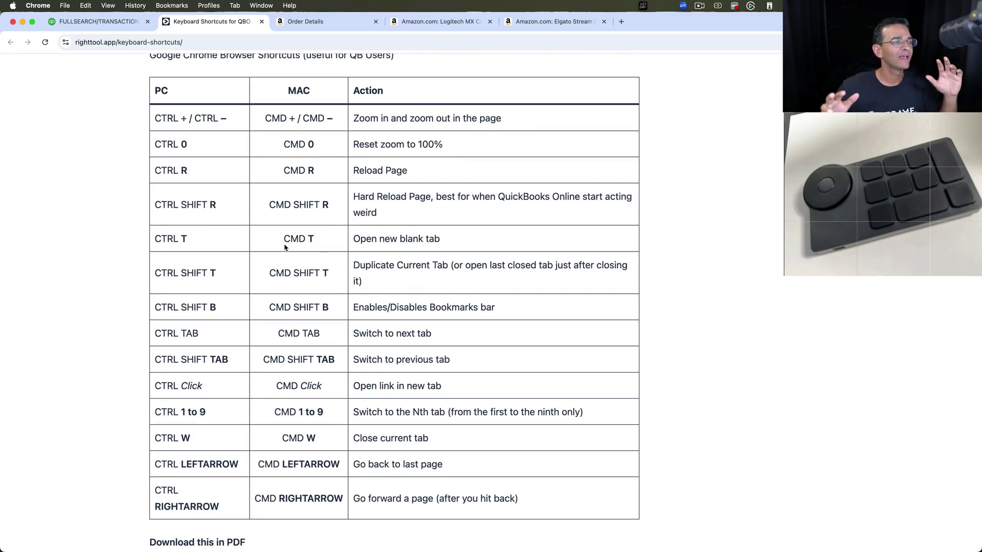
# - Return to QuickBooks, check the shortcut assigned to key K5 in PenTablet, and go back to the search results
pyautogui.click(103, 20)
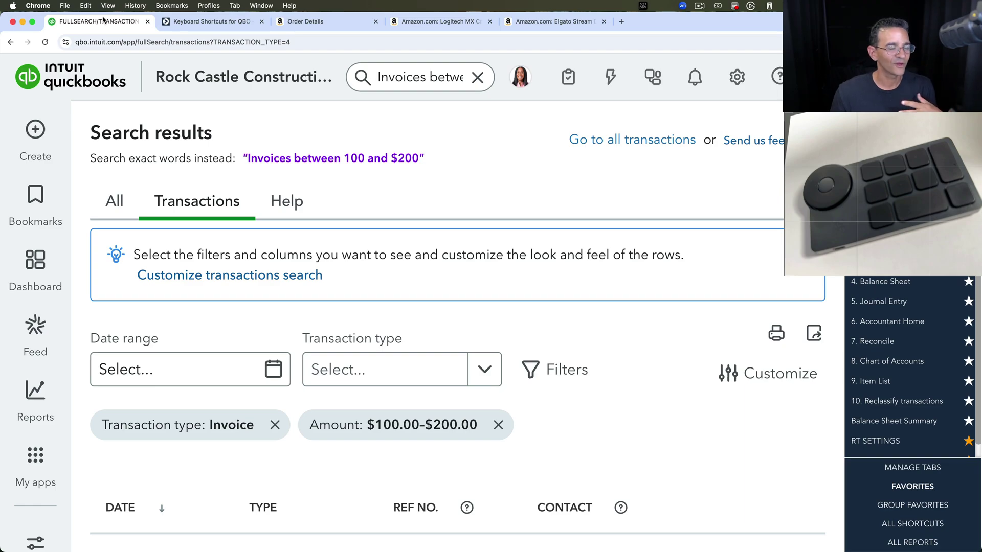
pyautogui.hotkey('ctrl', 'Up')
pyautogui.click(248, 199)
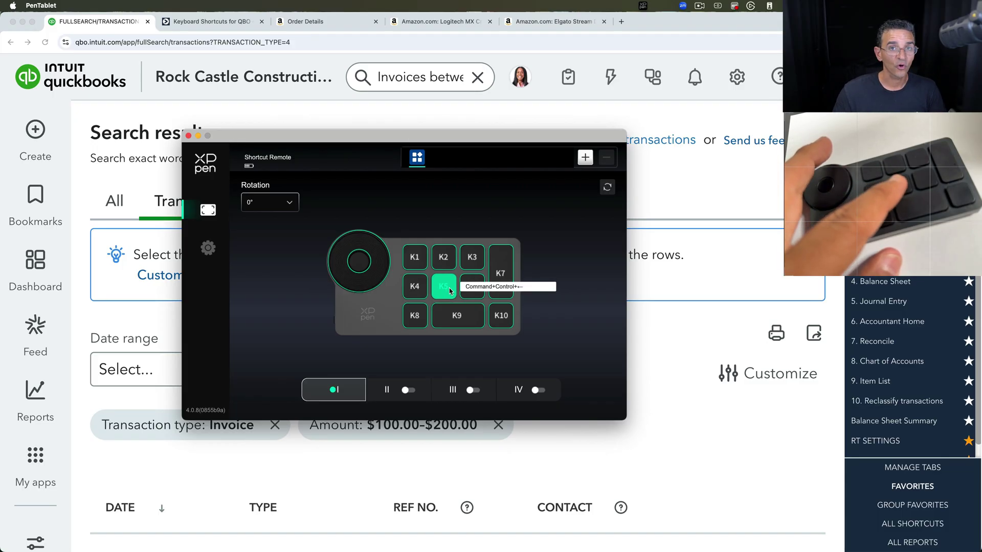
pyautogui.click(658, 368)
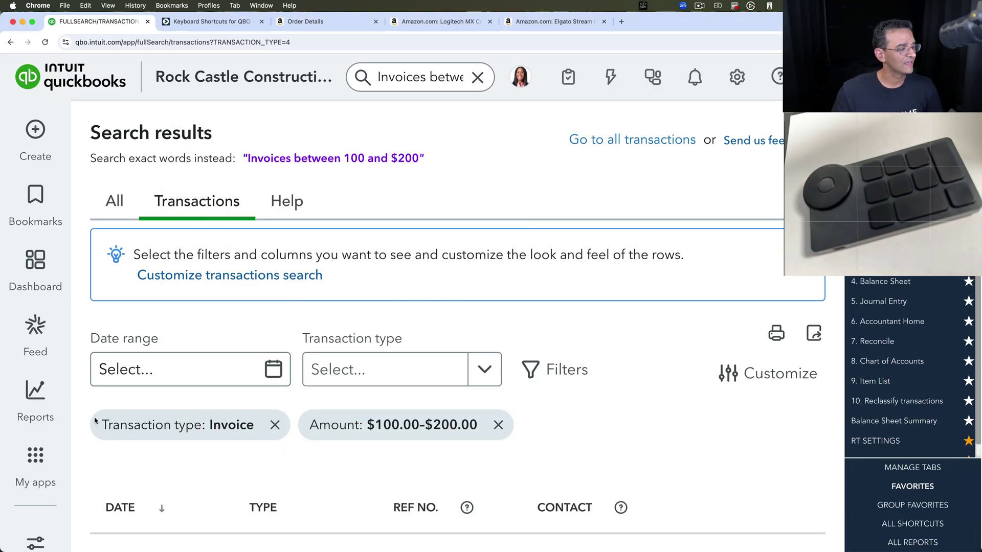
# - Open Bank transactions from the Accounting section of My apps and collapse the My apps menu
pyautogui.click(35, 456)
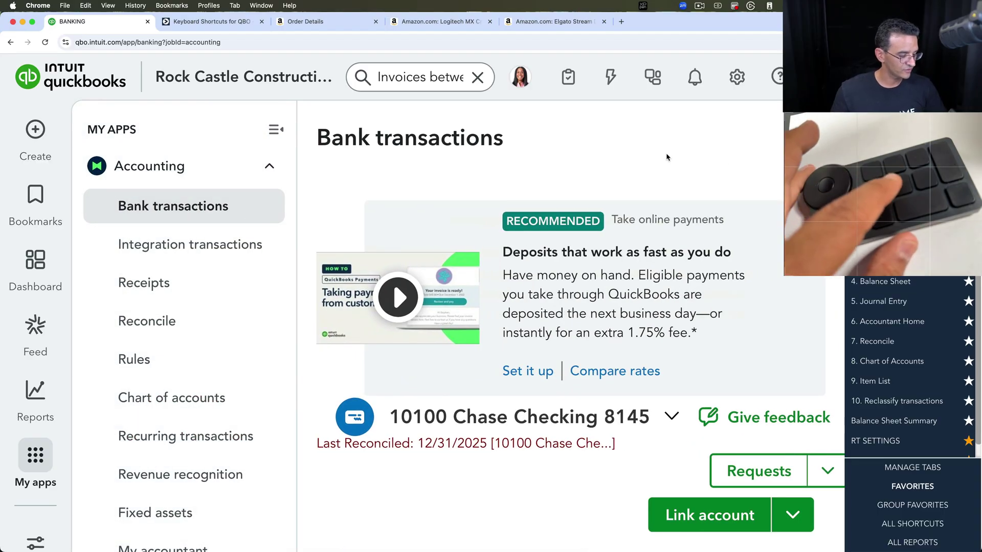
pyautogui.press('ctrl+super+Left')
pyautogui.press('ctrl+super+Left')
pyautogui.press('ctrl+super+Left')
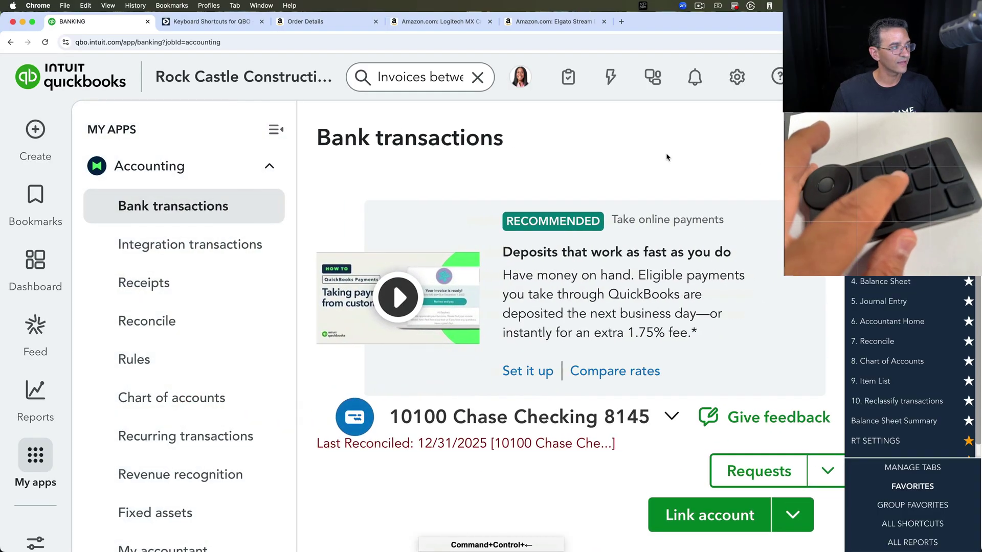
pyautogui.press('ctrl+super+minus')
pyautogui.press('ctrl+super+minus')
pyautogui.press('ctrl+super+Left')
pyautogui.press('ctrl+super+Left')
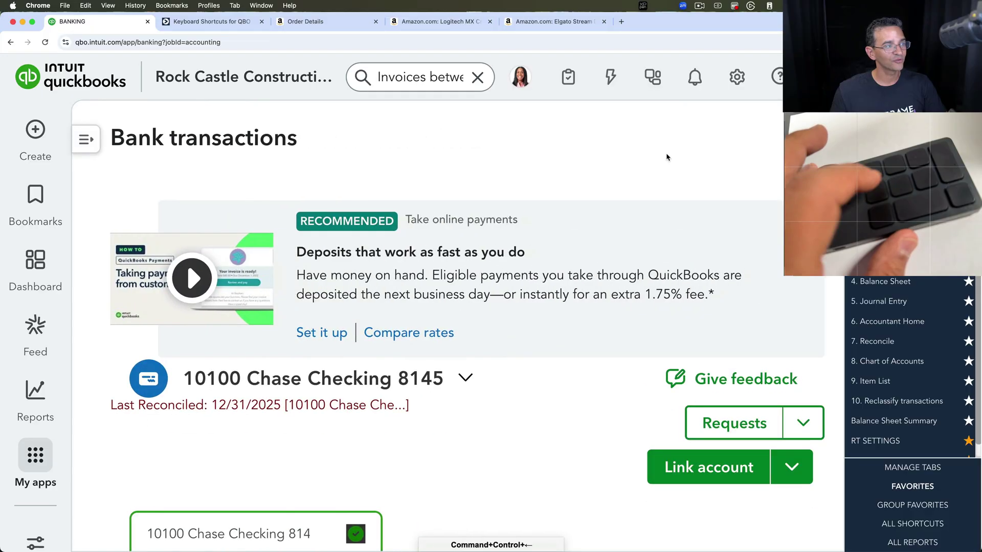
# - Hide and restore the main navigation rail and expand the My apps menu again on the Bank transactions page
pyautogui.press('ctrl+super+minus')
pyautogui.press('ctrl+super+minus')
pyautogui.press('ctrl+super+Left')
pyautogui.press('ctrl+super+minus')
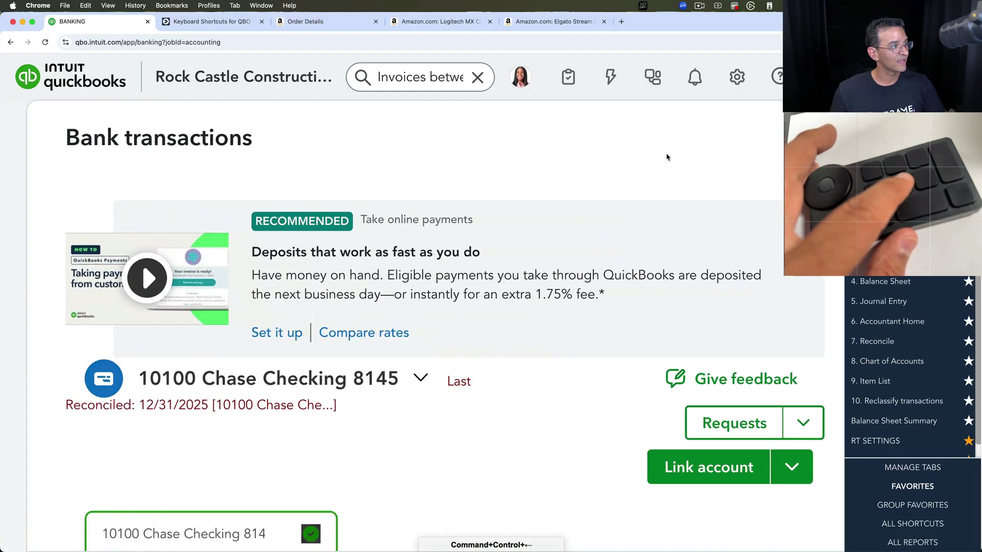
pyautogui.press('ctrl+super+Left')
pyautogui.press('ctrl+super+Left')
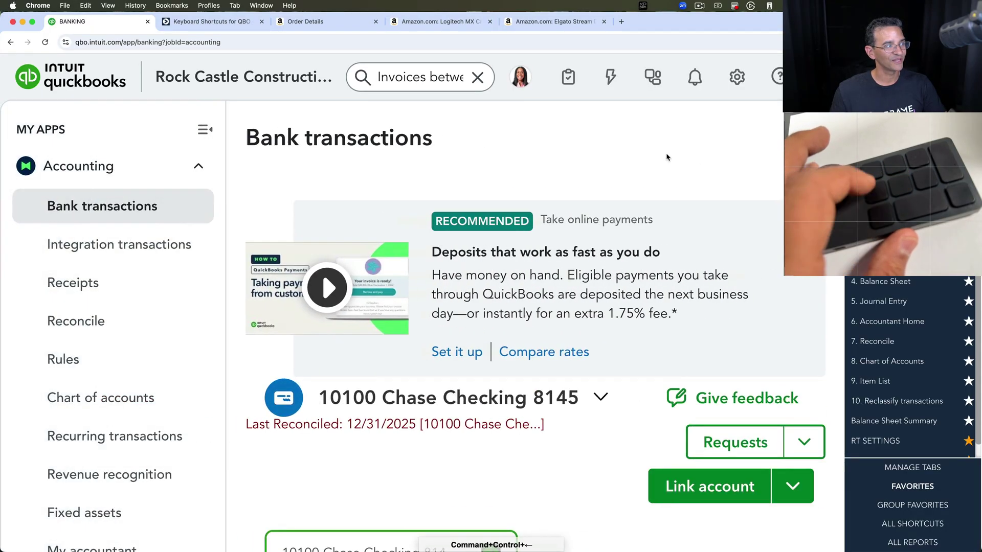
pyautogui.press('ctrl+super+minus')
pyautogui.press('ctrl+super+minus')
pyautogui.press('ctrl+super+Left')
pyautogui.press('ctrl+super+Left')
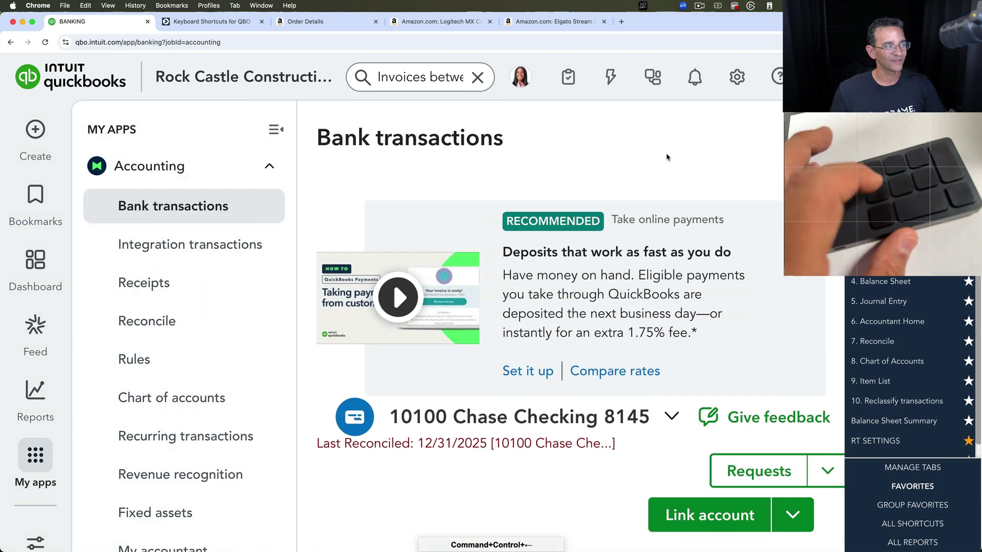
# - Check the shortcut assigned to key K6 in PenTablet and return to the Bank transactions page in QuickBooks
pyautogui.hotkey('ctrl', 'Up')
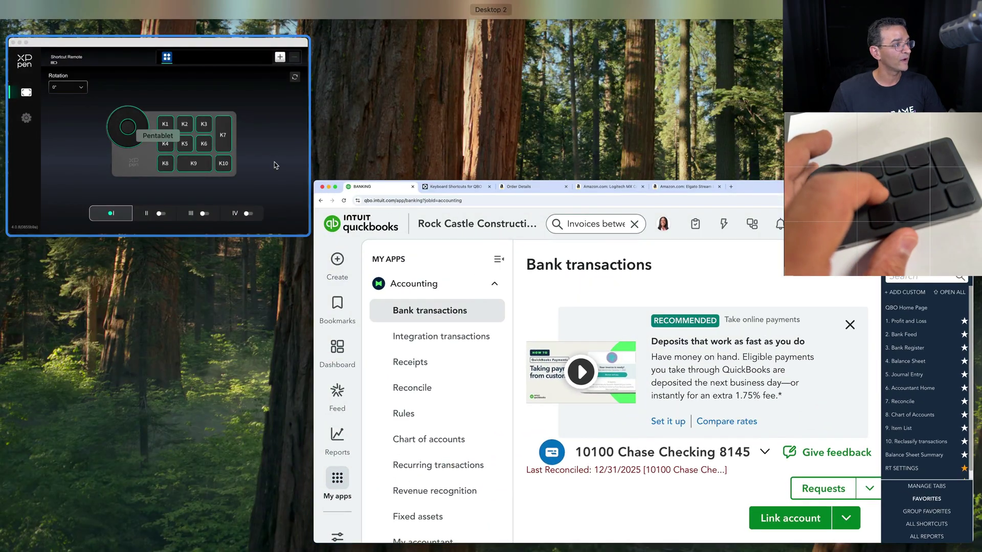
pyautogui.click(275, 163)
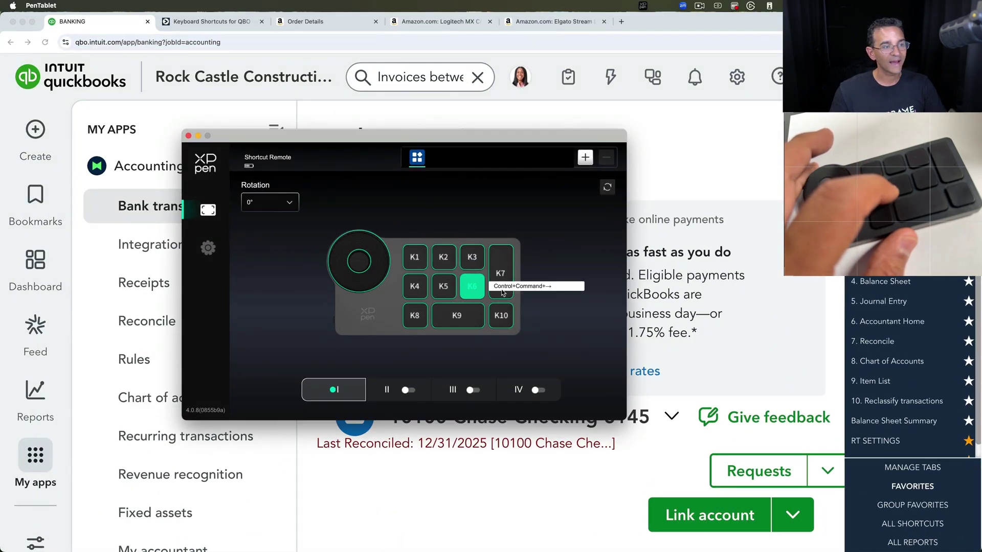
pyautogui.click(667, 156)
# - Collapse and restore the RightTool sidebar, and hide the main navigation rail and the My apps menu
pyautogui.press('ctrl+super+Right')
pyautogui.press('ctrl+super+Right')
pyautogui.press('ctrl+super+Left')
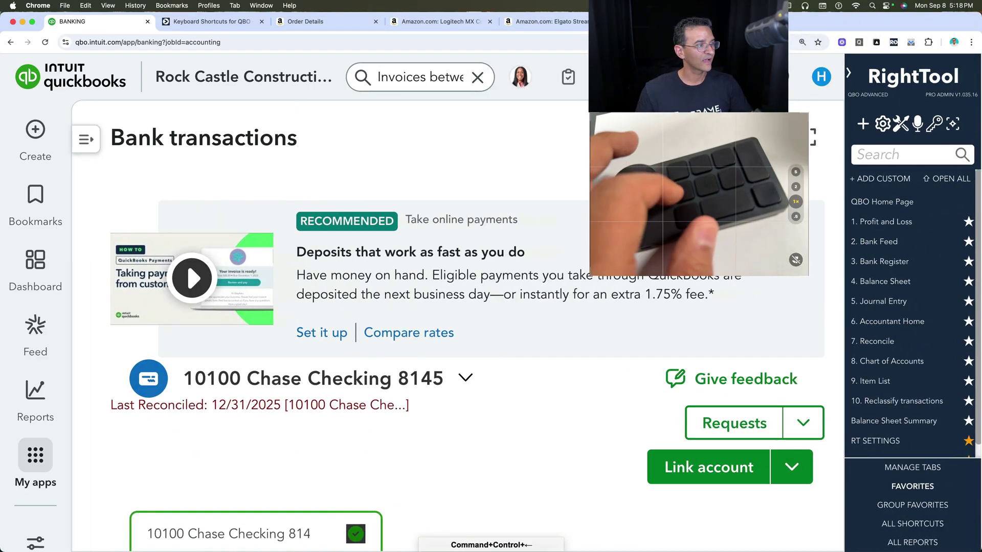
pyautogui.press('ctrl+super+Right')
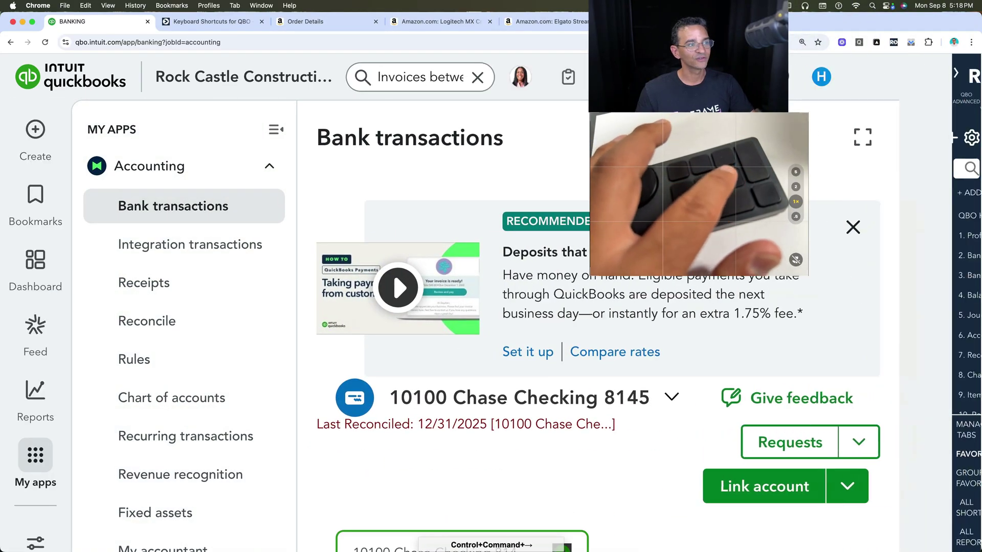
pyautogui.press('ctrl+super+Left')
pyautogui.press('ctrl+super+Left')
pyautogui.press('ctrl+super+Right')
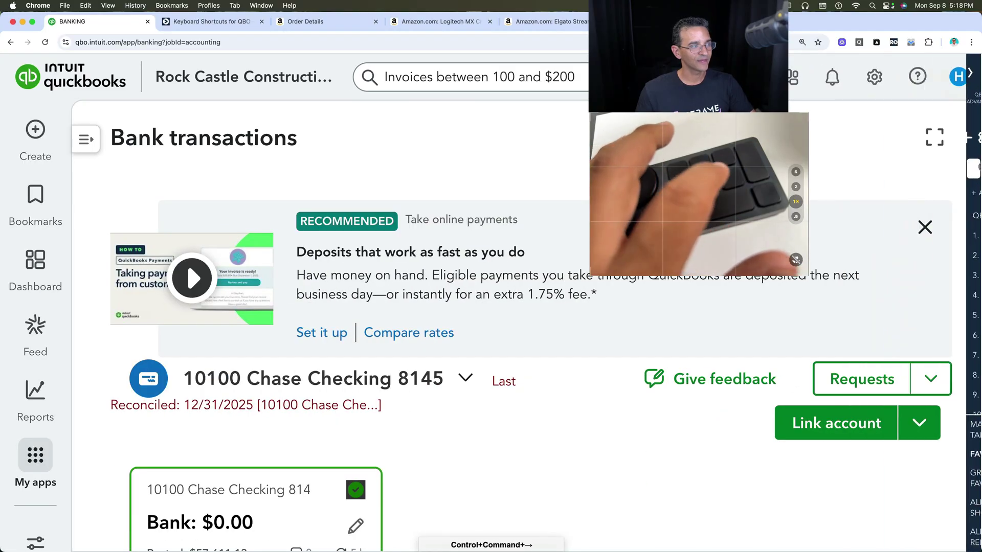
pyautogui.press('ctrl+super+Left')
pyautogui.press('ctrl+super+Right')
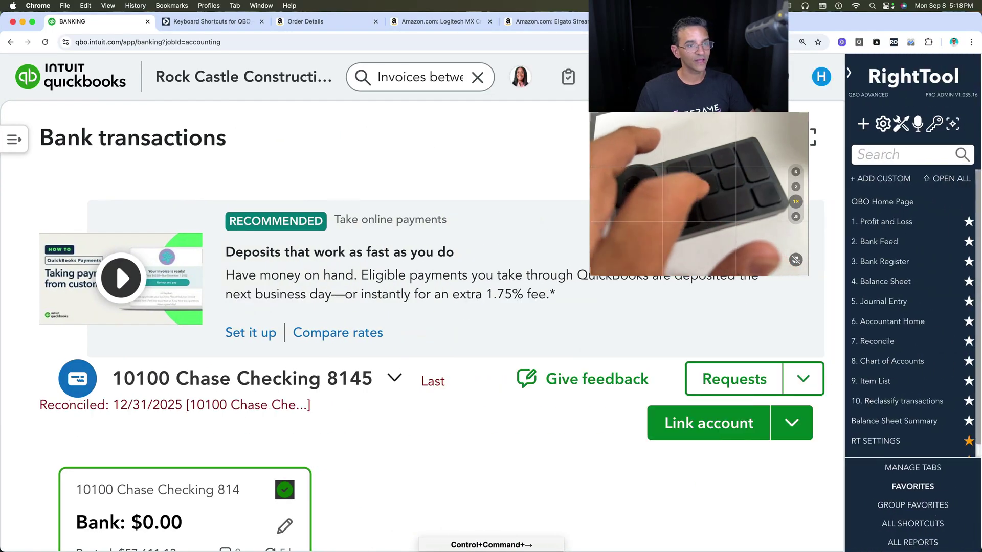
pyautogui.press('ctrl+super+Right')
# - Switch the Bank transactions page's expanded view on and off, and reduce the page zoom
pyautogui.press('super+period')
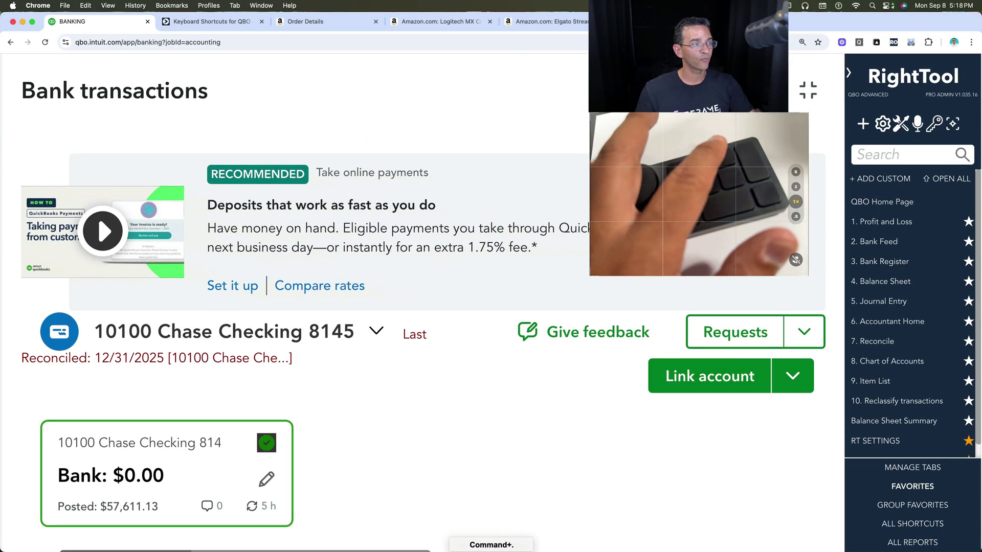
pyautogui.press('super+period')
pyautogui.press('super+equal')
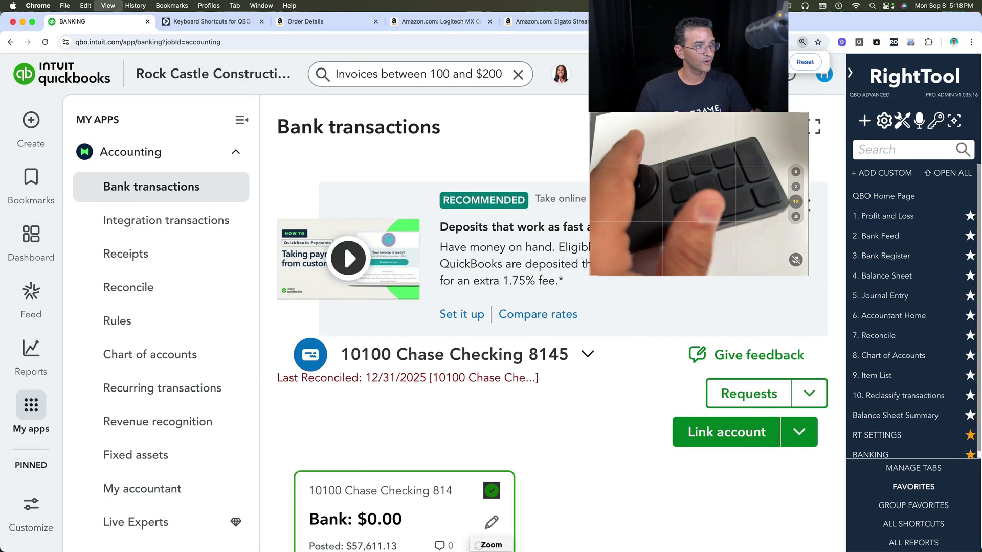
pyautogui.press('super+minus')
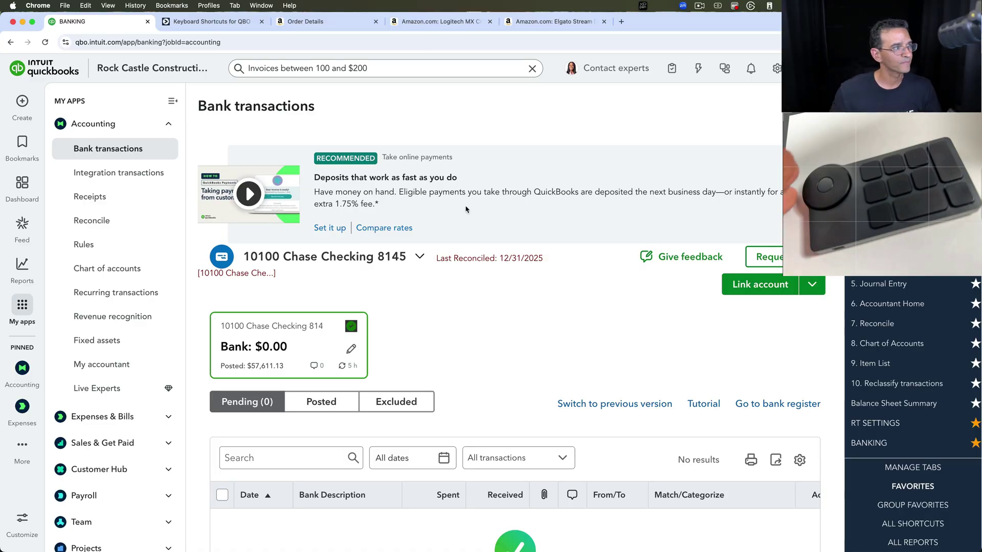
# - Check the combined shortcut assigned to key K8 in PenTablet and return to the Bank transactions page
pyautogui.hotkey('ctrl', 'Up')
pyautogui.click(272, 134)
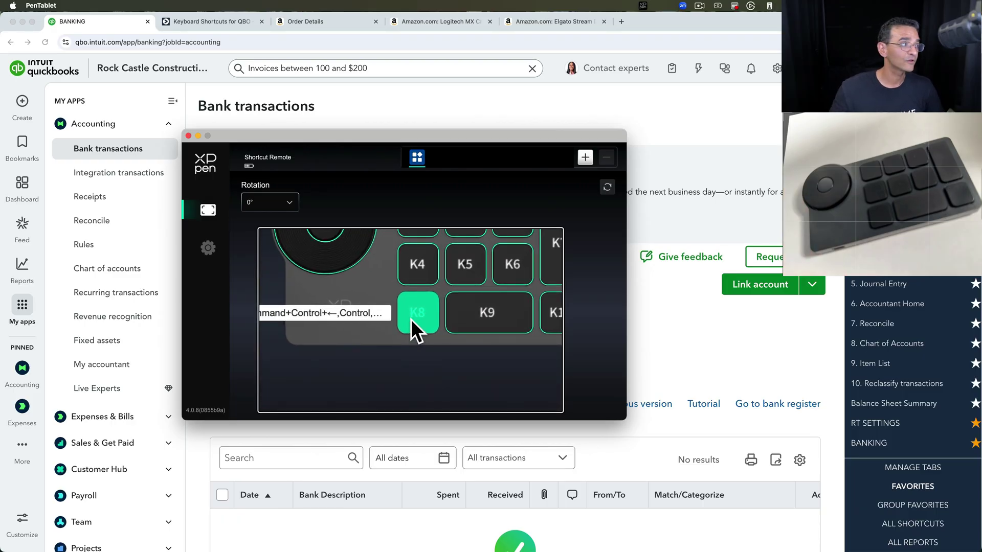
pyautogui.click(508, 116)
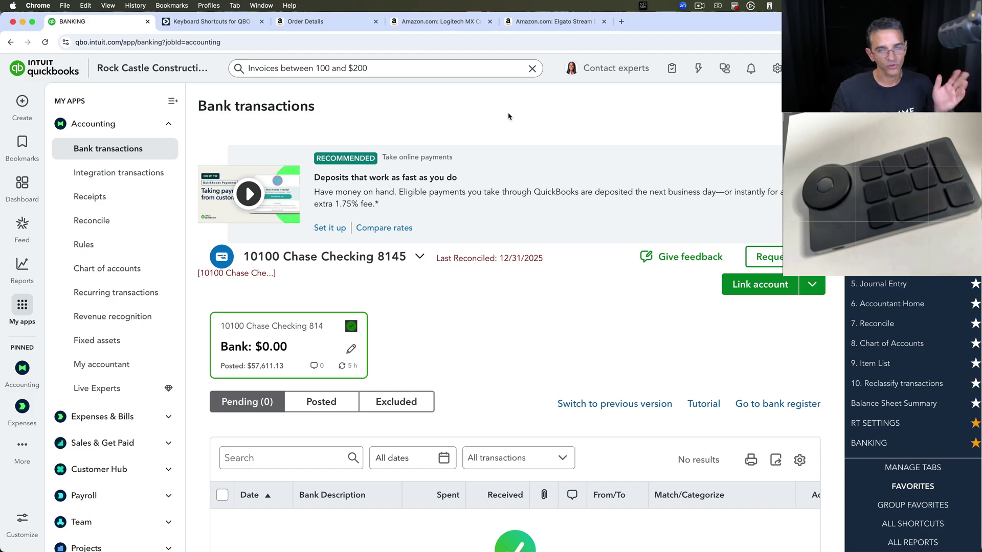
# - Hide and show the main navigation rail and the My apps menu together several times on the Bank transactions page
pyautogui.press('ctrl+super+minus')
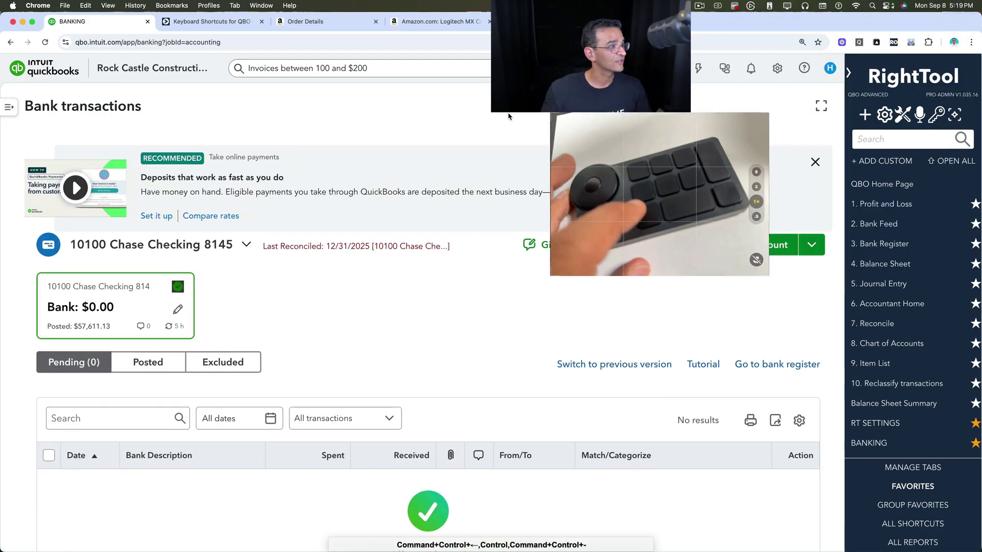
pyautogui.press('ctrl+super+minus')
pyautogui.press('ctrl+super+minus')
pyautogui.press('ctrl+super+minus')
pyautogui.press('ctrl+super+minus')
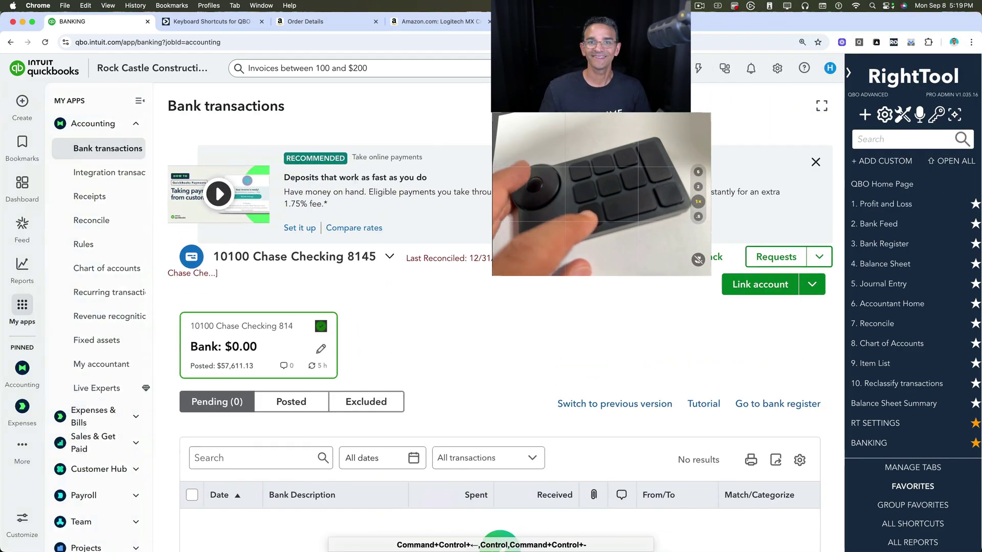
pyautogui.press('ctrl+super+Left')
pyautogui.press('ctrl+ctrl+super+minus')
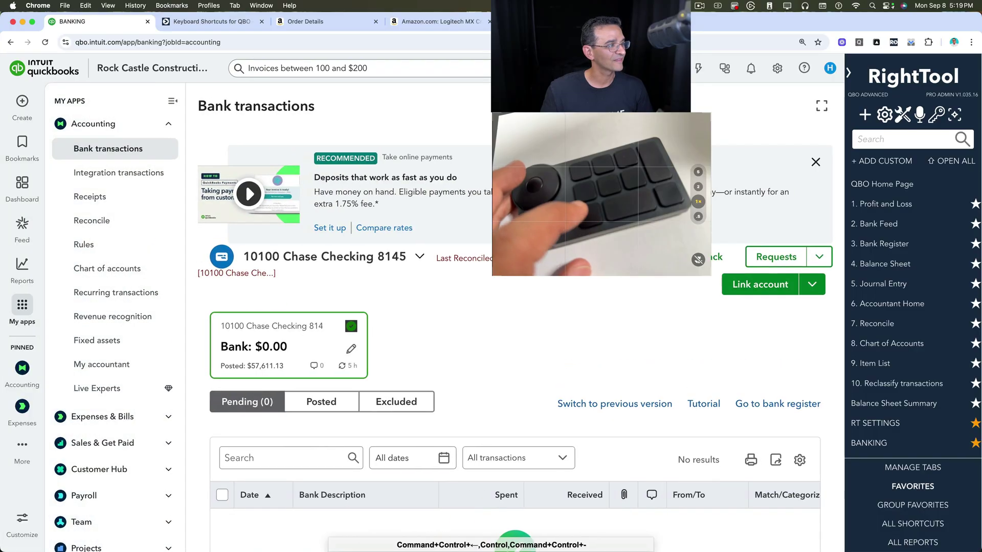
pyautogui.press('ctrl+super+Left')
pyautogui.press('ctrl+ctrl+super+minus')
pyautogui.press('ctrl+super+Left')
pyautogui.press('ctrl+ctrl+super+minus')
pyautogui.press('ctrl+super+Left')
pyautogui.press('ctrl+ctrl+super+minus')
pyautogui.press('ctrl+super+Left')
pyautogui.press('ctrl+ctrl+super+minus')
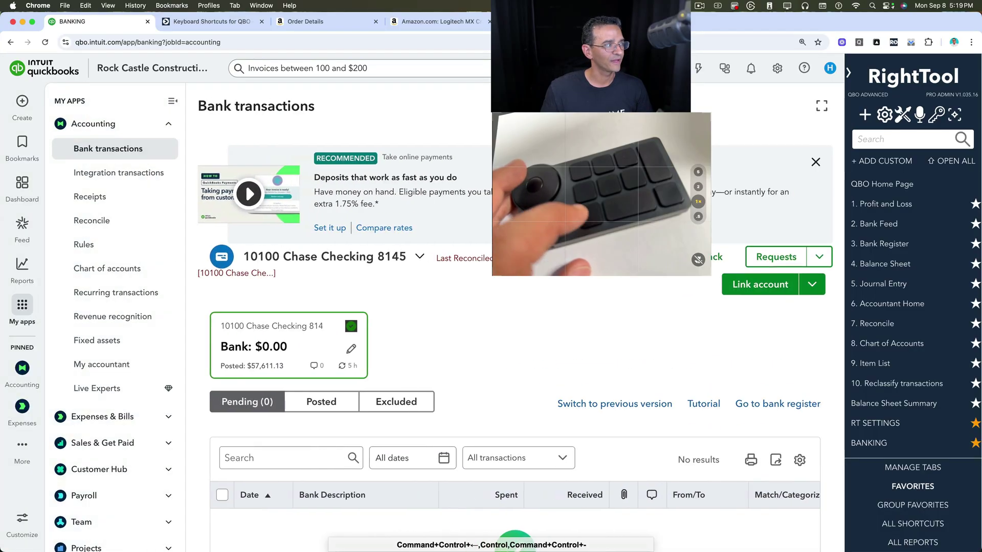
pyautogui.press('ctrl+super+Left')
pyautogui.press('ctrl+ctrl+super+minus')
pyautogui.press('ctrl+super+Left')
pyautogui.press('ctrl+ctrl+super+minus')
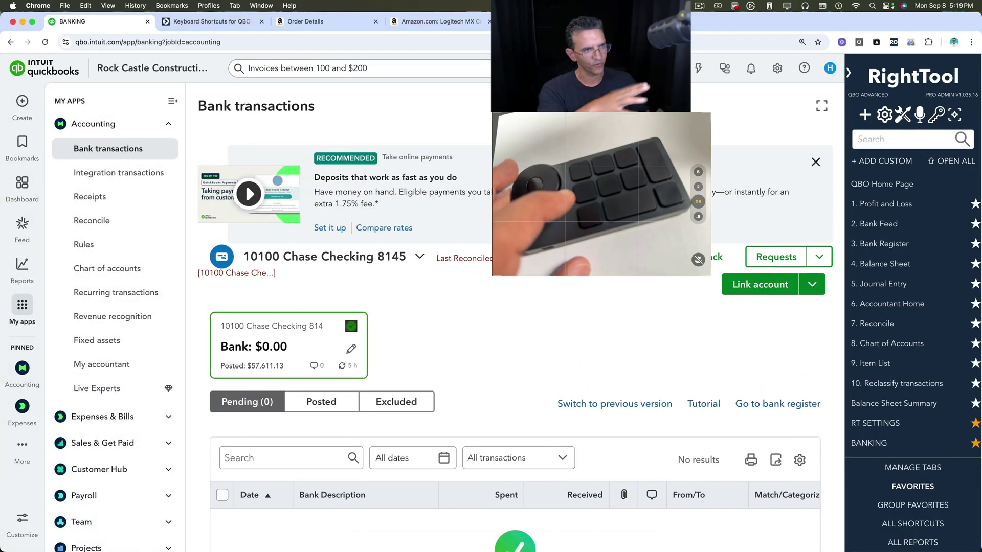
pyautogui.press('ctrl+super+Left')
pyautogui.press('ctrl+ctrl+super+minus')
pyautogui.press('ctrl+super+Left')
pyautogui.press('ctrl+ctrl+super+minus')
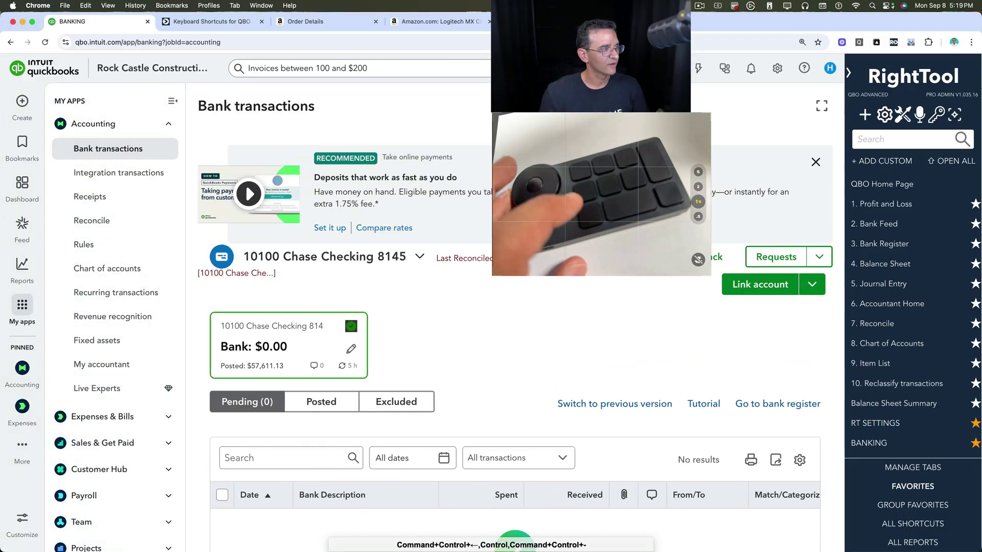
# - Toggle the main navigation rail and the My apps menu separately, restoring both on the Bank transactions page
pyautogui.press('ctrl+super+minus')
pyautogui.press('ctrl+super+minus')
pyautogui.press('ctrl+super+Left')
pyautogui.press('ctrl+super+Left')
pyautogui.press('ctrl+super+minus')
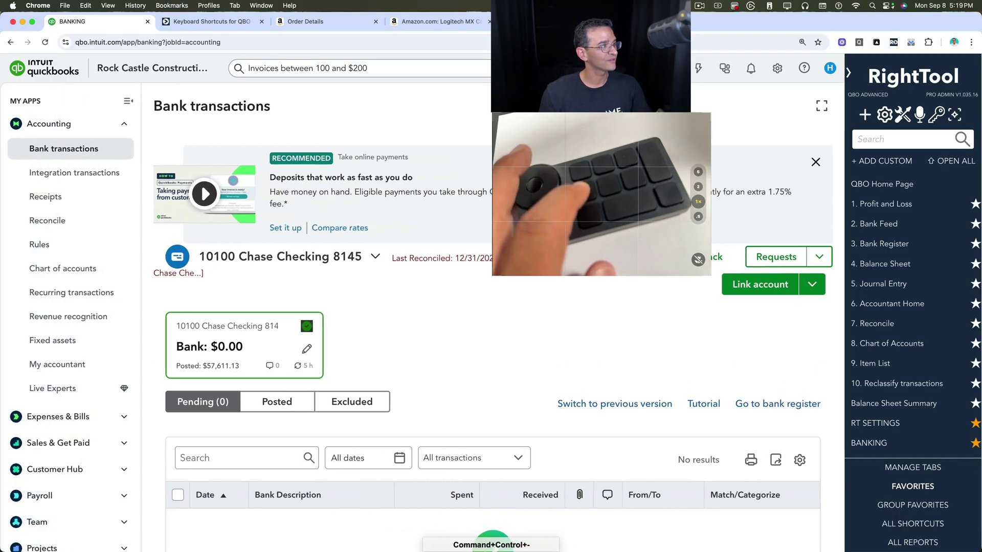
pyautogui.press('ctrl+super+minus')
# - Toggle the main navigation rail and the My apps menu together, leaving both hidden to widen the Bank transactions page
pyautogui.press('ctrl+super+Left')
pyautogui.press('ctrl+ctrl+super+minus')
pyautogui.press('ctrl+super+Left')
pyautogui.press('ctrl+ctrl+super+minus')
pyautogui.press('ctrl+super+Left')
pyautogui.press('ctrl+ctrl+super+minus')
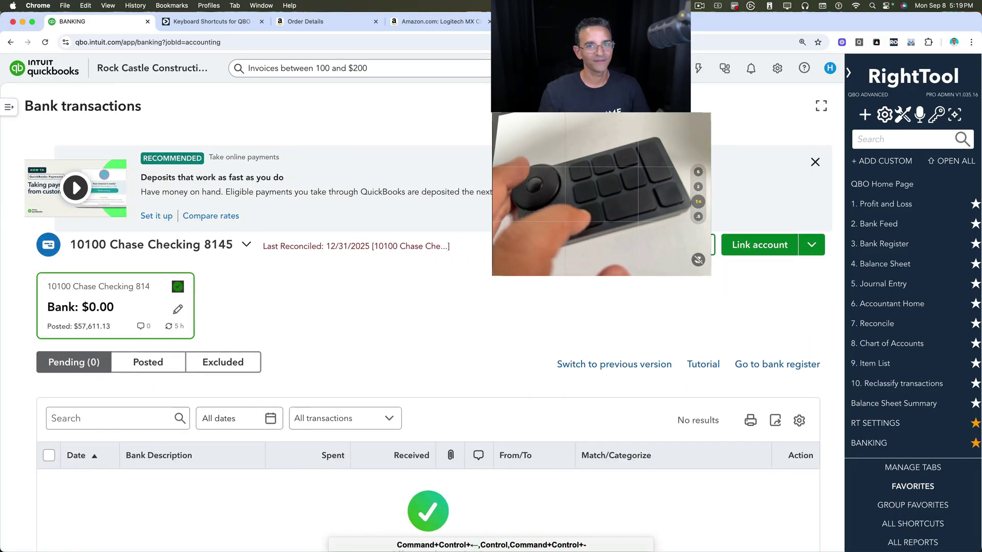
# - Show the main navigation rail and the My apps menu again, and switch to the PenTablet window
pyautogui.press('ctrl+super+Left')
pyautogui.press('ctrl+ctrl+super+minus')
pyautogui.hotkey('ctrl', 'Up')
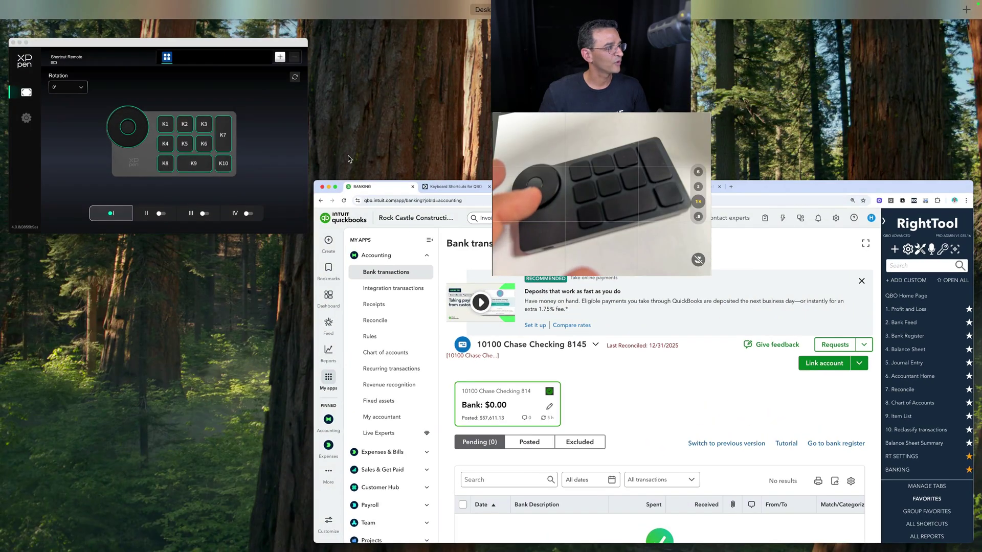
pyautogui.click(305, 224)
# - Check the shortcuts assigned to keys K9, K7 and K10 of the Shortcut Remote
pyautogui.click(458, 319)
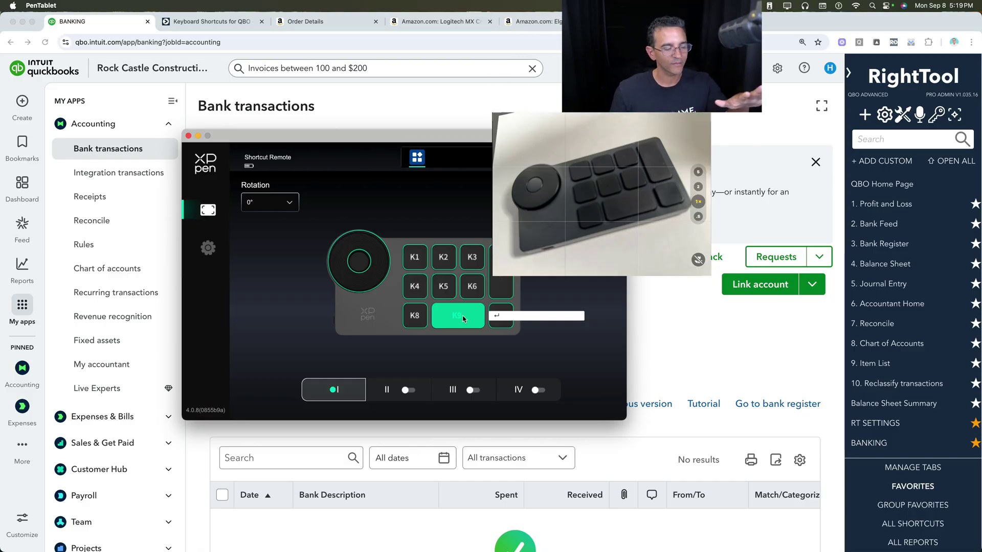
pyautogui.click(509, 273)
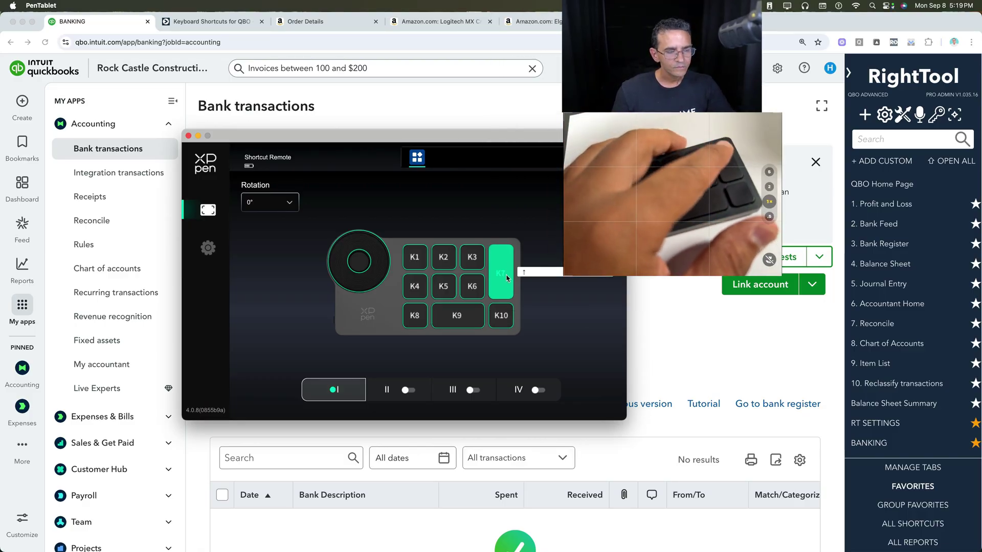
pyautogui.click(503, 320)
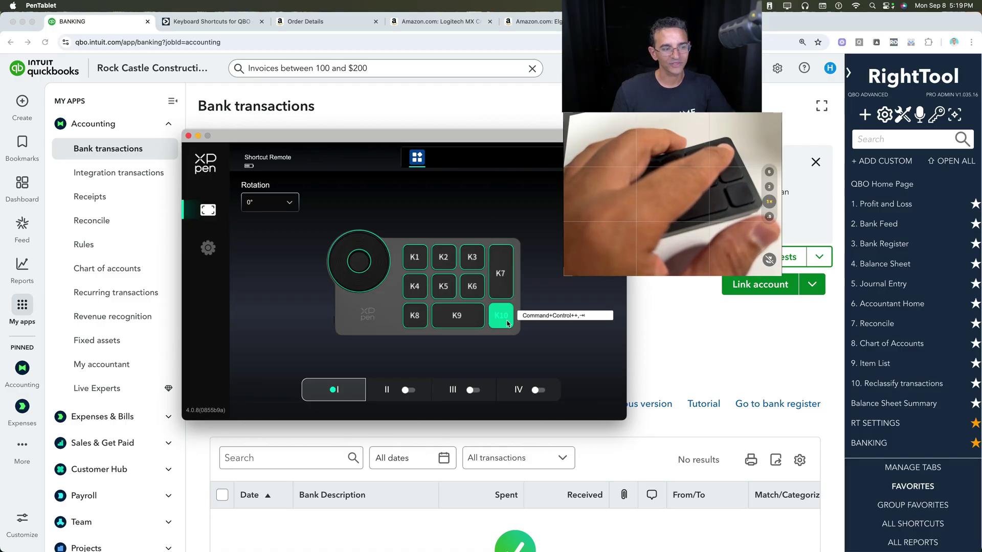
pyautogui.click(505, 275)
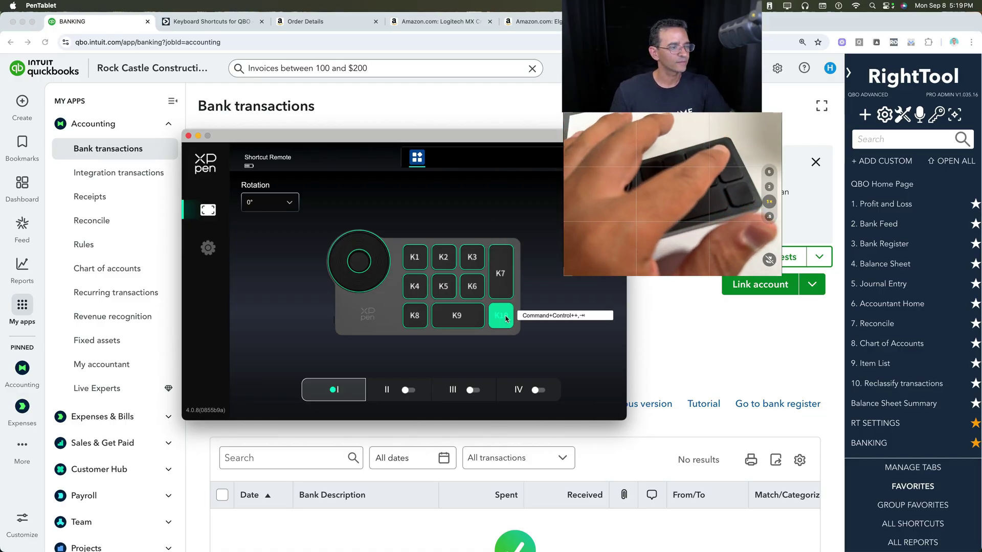
# - Return to the Bank transactions page in QuickBooks, view the Create menu and close it
pyautogui.click(692, 305)
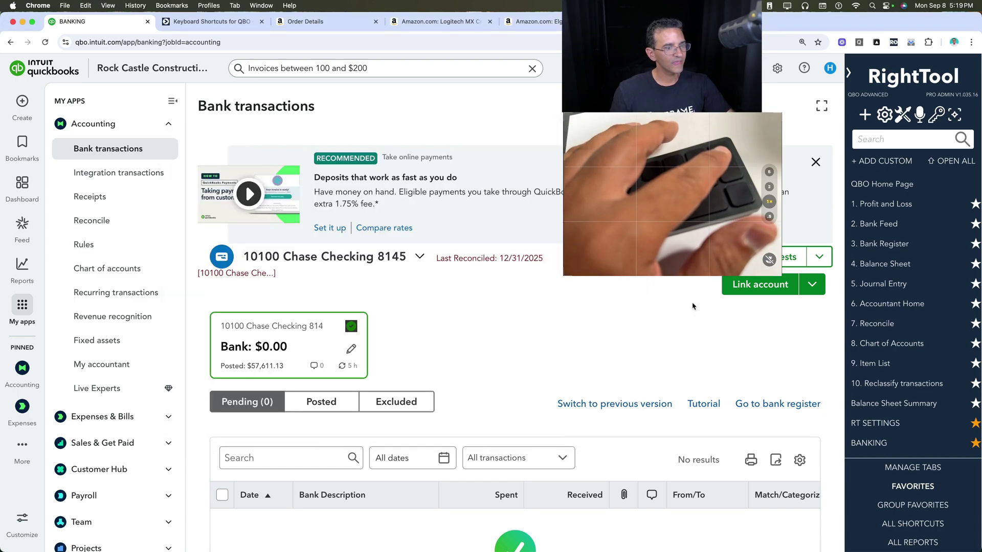
pyautogui.click(22, 106)
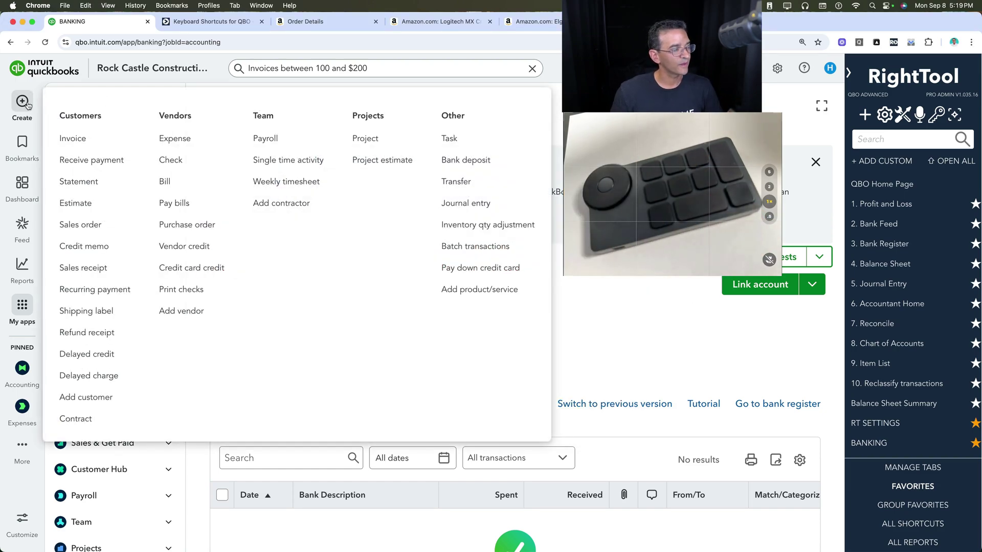
pyautogui.press('Escape')
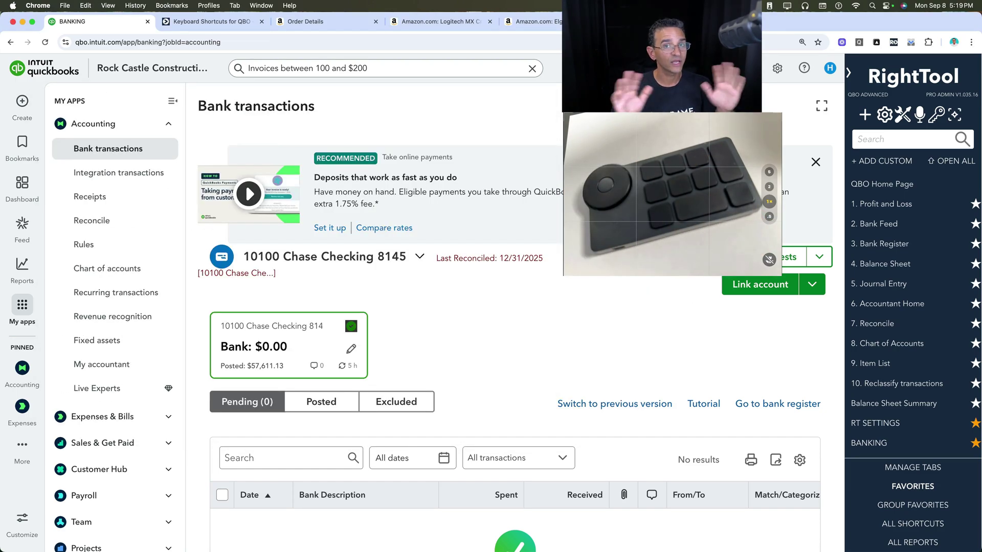
# - Expand the Bank transactions page to full view and collapse the RightTool sidebar
pyautogui.press('f')
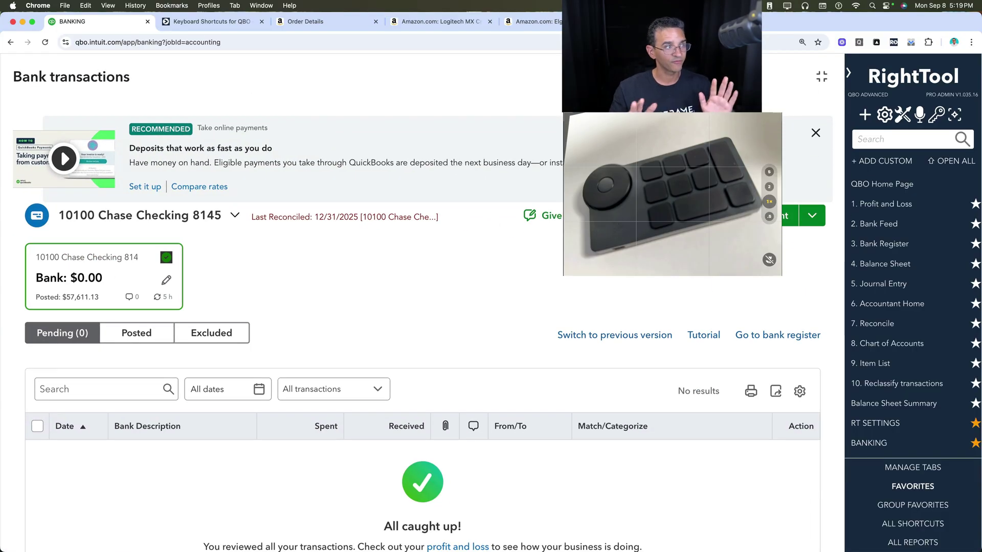
pyautogui.click(847, 74)
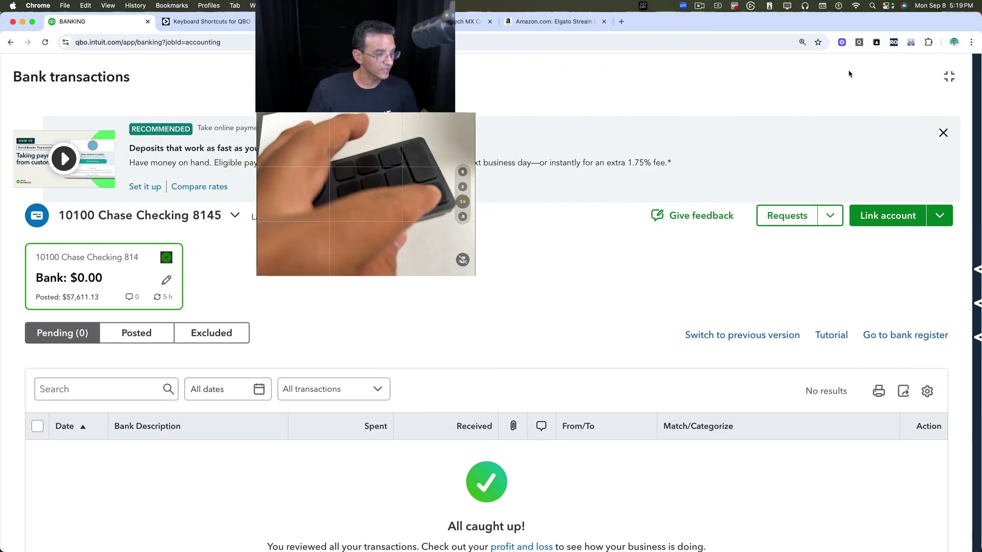
# - Open the Create menu with the K10 shortcut and move the highlight down and up through the Customers column several times
pyautogui.press('super+ctrl+plus')
pyautogui.press('Tab')
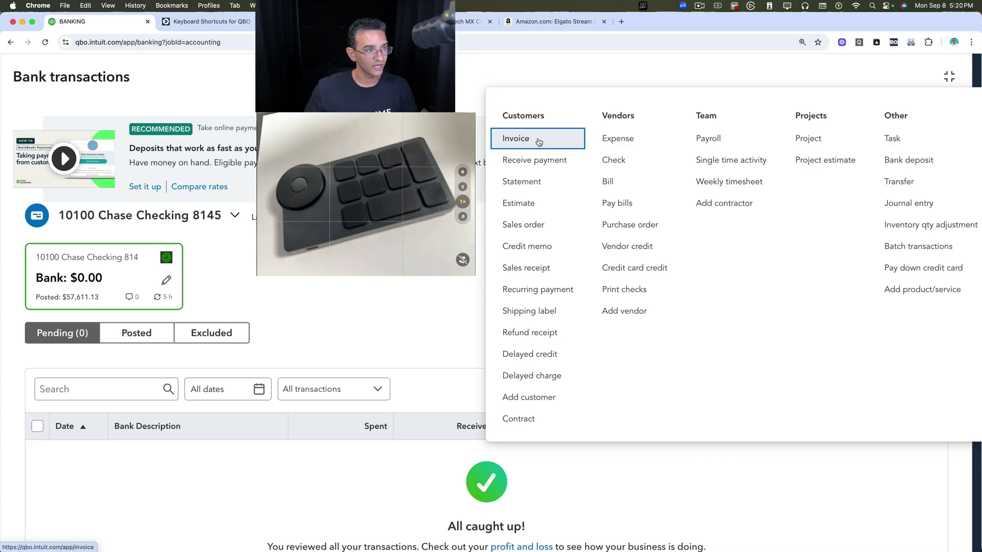
pyautogui.press('Down')
pyautogui.press('Down')
pyautogui.press('Down')
pyautogui.press('Down')
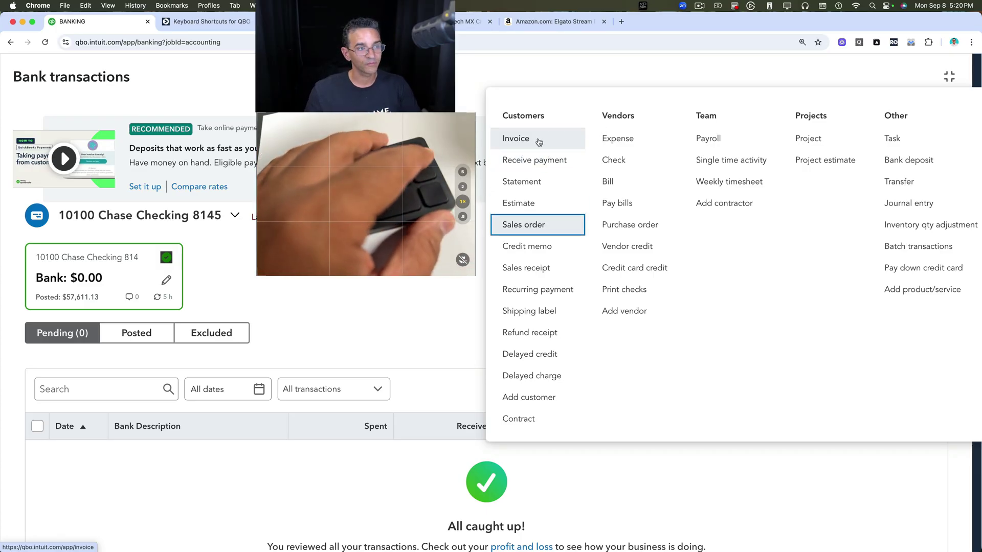
pyautogui.press('Up')
pyautogui.press('Up')
pyautogui.press('Up')
pyautogui.press('Up')
pyautogui.press('Up')
pyautogui.press('Up')
pyautogui.press('Up')
pyautogui.press('Up')
pyautogui.press('Up')
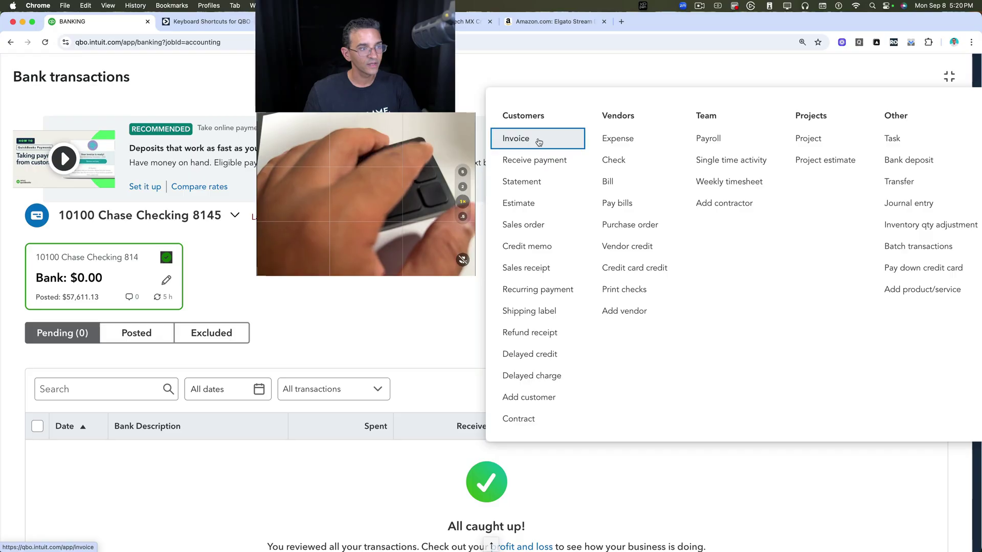
pyautogui.press('Down')
pyautogui.press('Down')
pyautogui.press('Down')
pyautogui.press('Down')
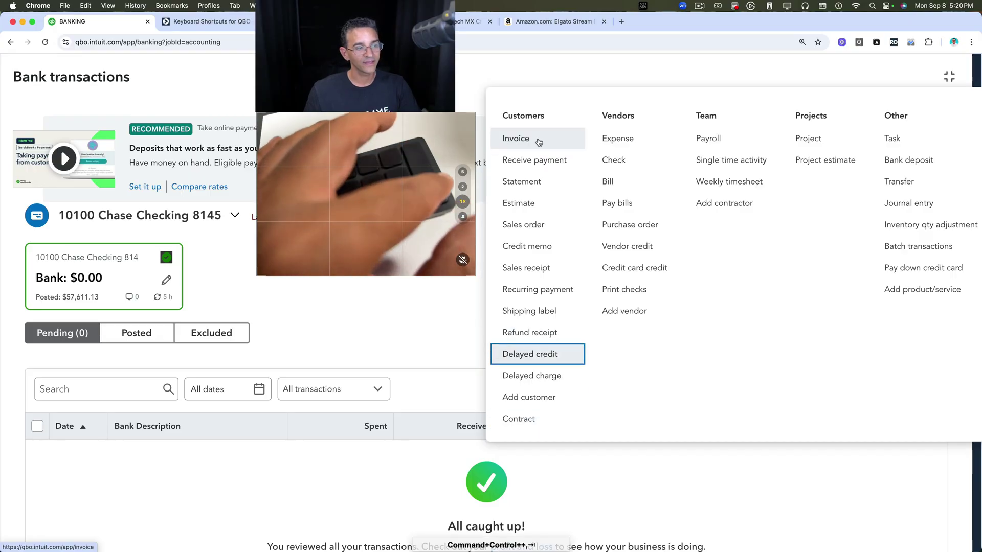
pyautogui.press('Up')
pyautogui.press('Up')
pyautogui.press('Up')
pyautogui.press('Up')
pyautogui.press('Up')
pyautogui.press('Up')
pyautogui.press('Up')
pyautogui.press('Up')
pyautogui.press('Up')
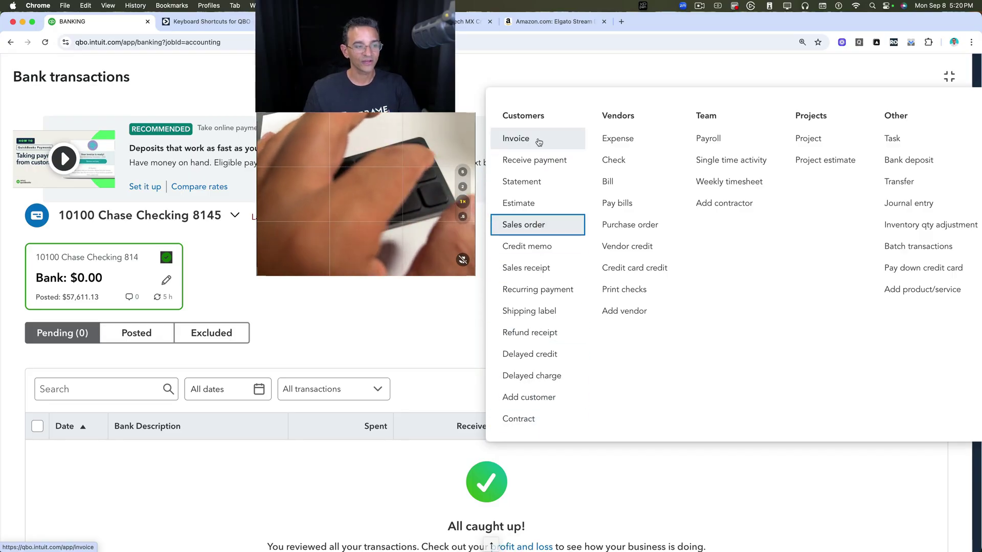
pyautogui.press('Down')
pyautogui.press('Down')
pyautogui.press('Down')
pyautogui.press('Down')
pyautogui.press('Up')
pyautogui.press('Up')
pyautogui.press('Up')
pyautogui.press('Up')
pyautogui.press('Up')
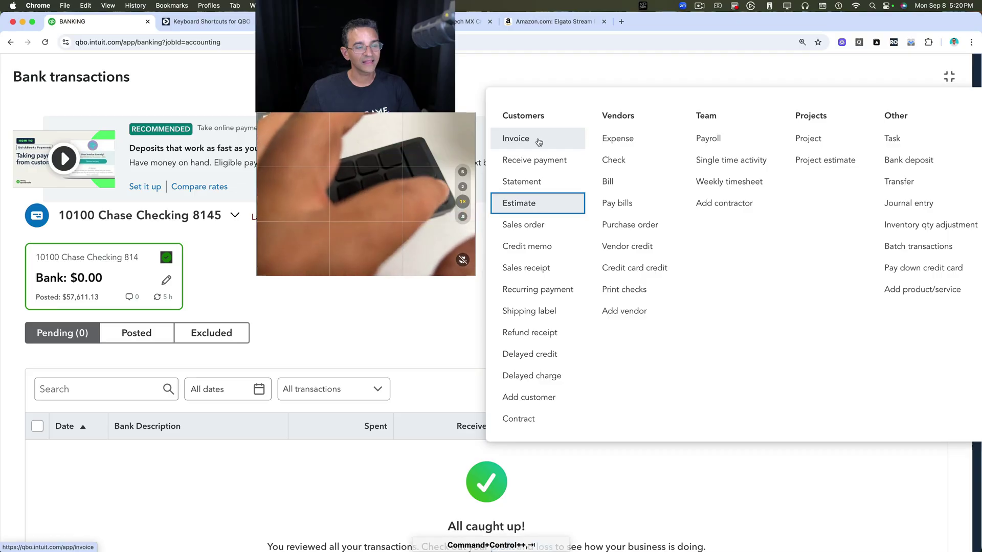
pyautogui.press('Down')
pyautogui.press('Down')
pyautogui.press('Down')
pyautogui.press('Down')
pyautogui.press('Down')
pyautogui.press('Down')
pyautogui.press('Down')
pyautogui.press('Down')
pyautogui.press('Down')
pyautogui.press('Down')
# - Move the highlight into the Vendors column of the Create menu and go up and down through its entries
pyautogui.press('Right')
pyautogui.press('Down')
pyautogui.press('Down')
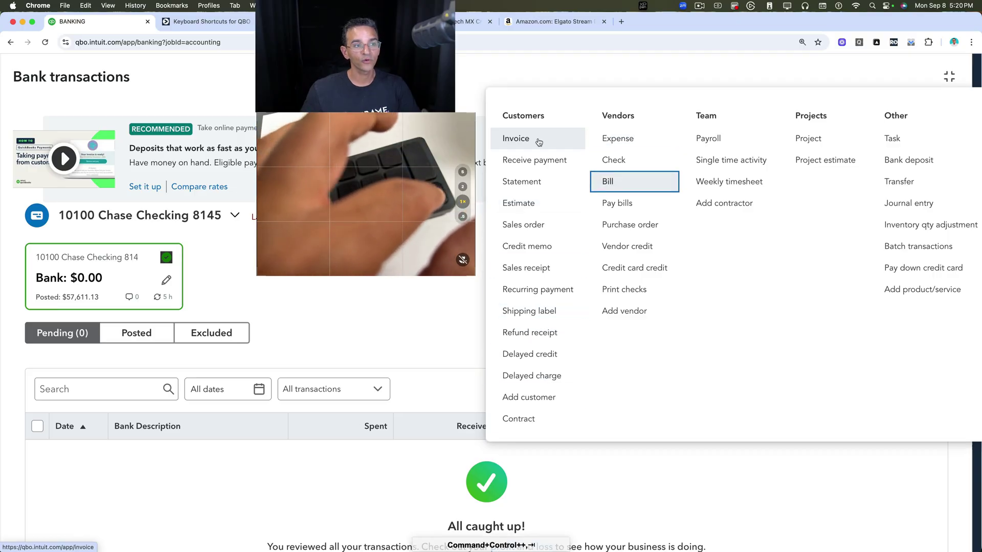
pyautogui.press('Down')
pyautogui.press('Down')
pyautogui.press('Down')
pyautogui.press('Down')
pyautogui.press('Up')
pyautogui.press('Up')
pyautogui.press('Up')
pyautogui.press('Up')
pyautogui.press('Up')
pyautogui.press('Down')
pyautogui.press('Down')
pyautogui.press('Down')
pyautogui.press('Down')
pyautogui.press('Down')
pyautogui.press('Down')
pyautogui.press('Down')
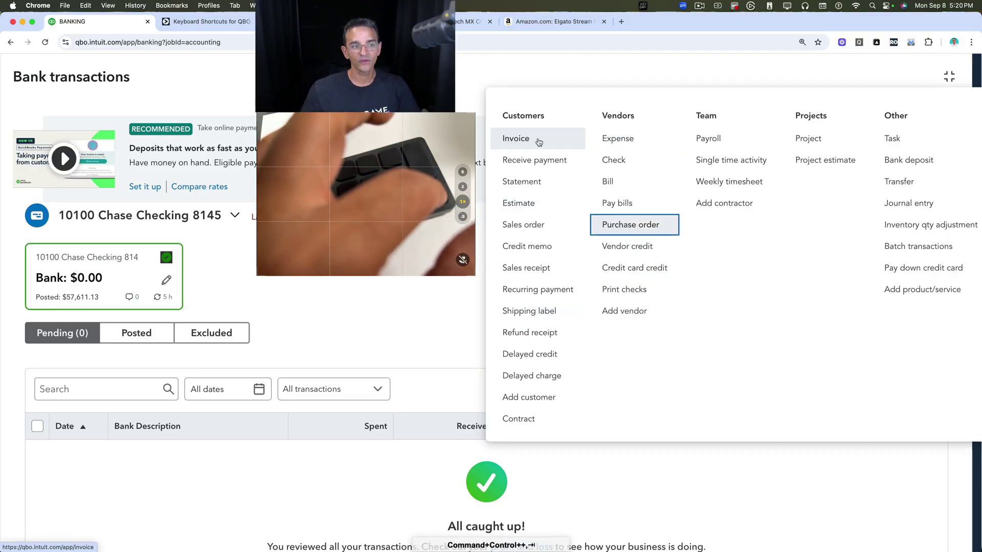
# - Move the highlight into the Team column of the Create menu and go up and down through its entries
pyautogui.press('Right')
pyautogui.press('Down')
pyautogui.press('Down')
pyautogui.press('Up')
pyautogui.press('Up')
pyautogui.press('Down')
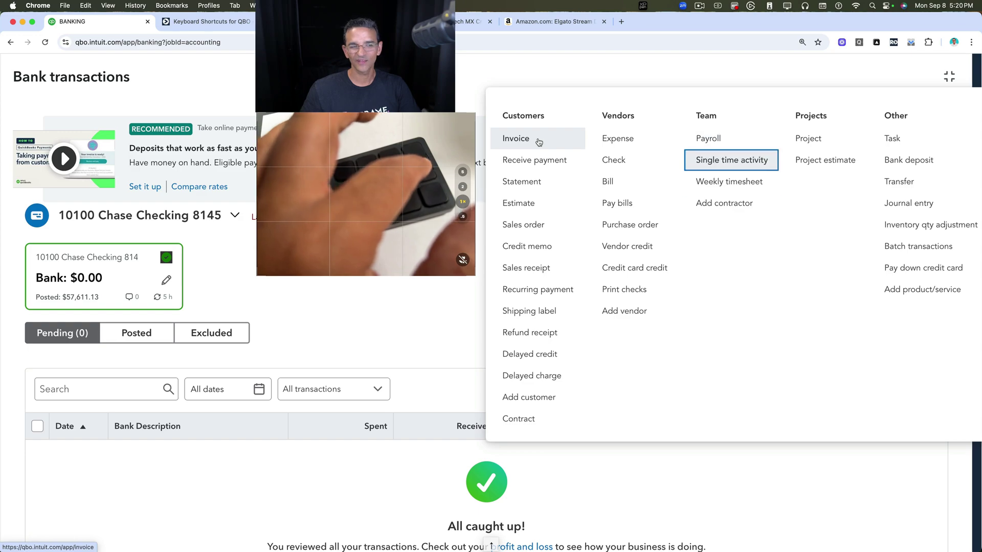
pyautogui.press('Down')
pyautogui.press('Down')
# - Move the highlight past Projects into the Other column, down to Transfer and back up to Task
pyautogui.press('Right')
pyautogui.press('Right')
pyautogui.press('Down')
pyautogui.press('Down')
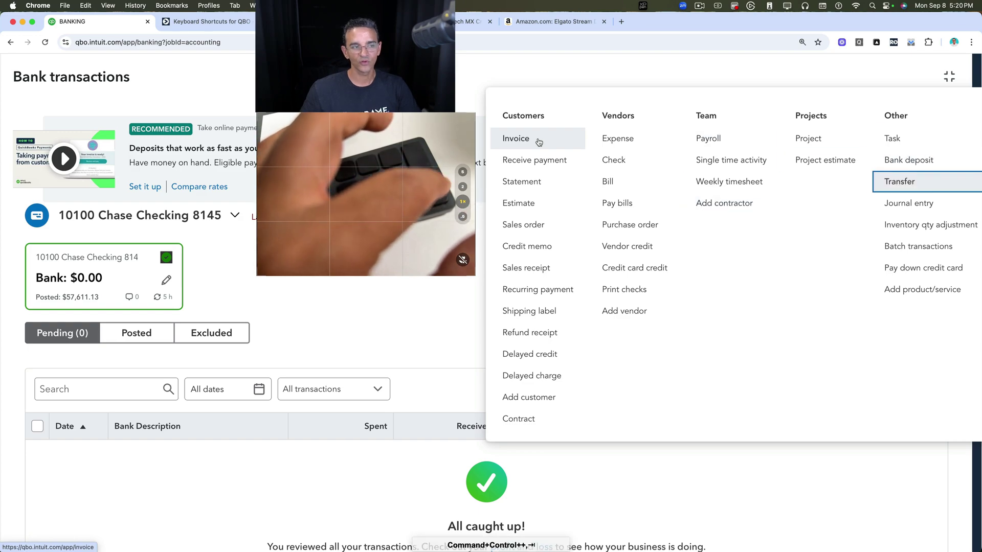
pyautogui.press('Up')
pyautogui.press('Up')
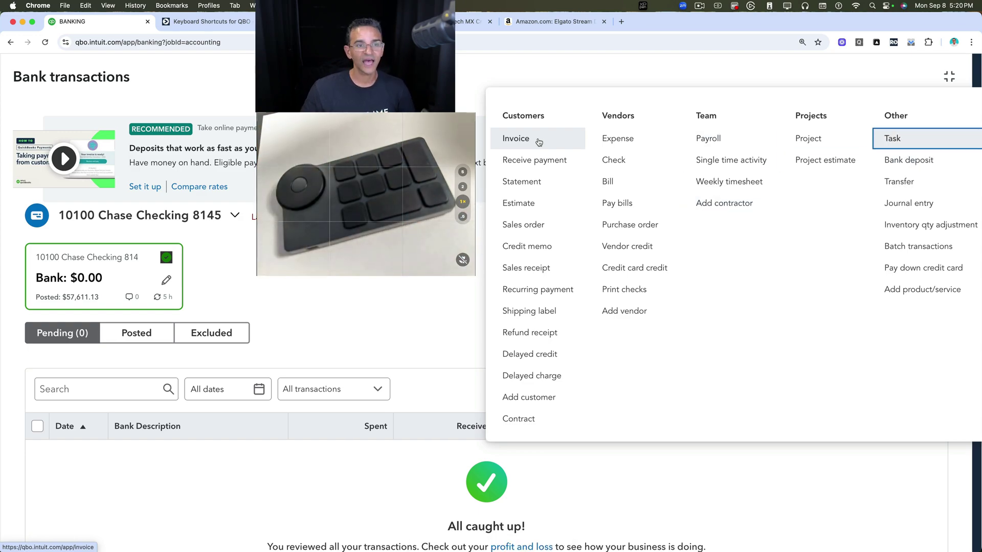
# - Move the highlight back to Vendor credit in the Vendors column, and close the Create menu and the full view
pyautogui.press('Left')
pyautogui.press('Left')
pyautogui.press('Up')
pyautogui.press('Up')
pyautogui.press('Left')
pyautogui.press('Up')
pyautogui.press('Up')
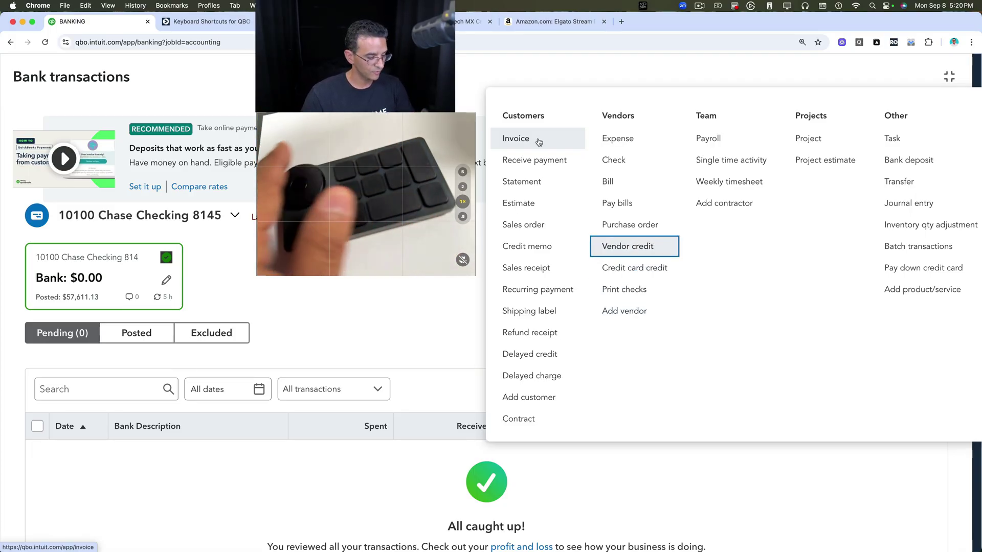
pyautogui.press('Escape')
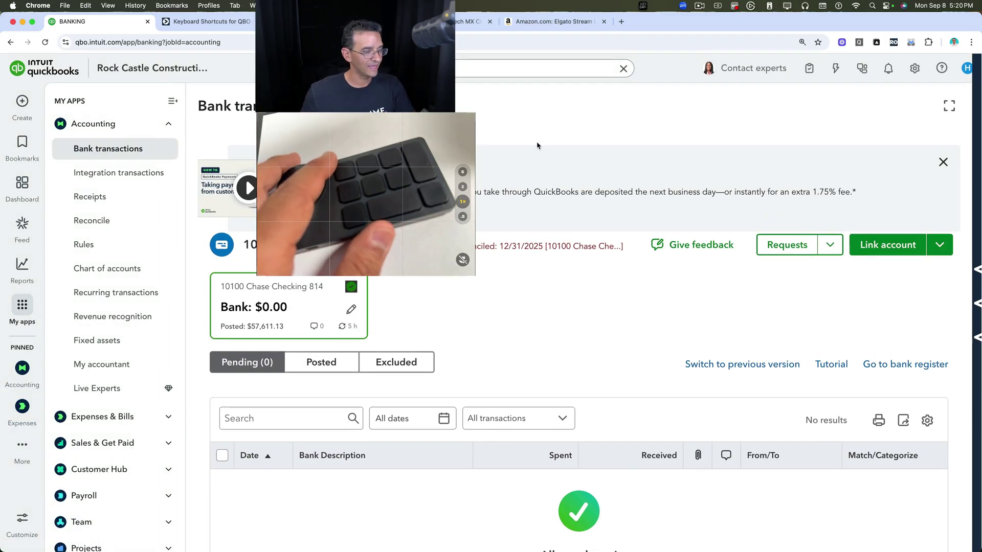
# - Check key K9 in the PenTablet window and return to the Bank transactions page in QuickBooks
pyautogui.hotkey('ctrl', 'Up')
pyautogui.click(161, 141)
pyautogui.moveTo(455, 318)
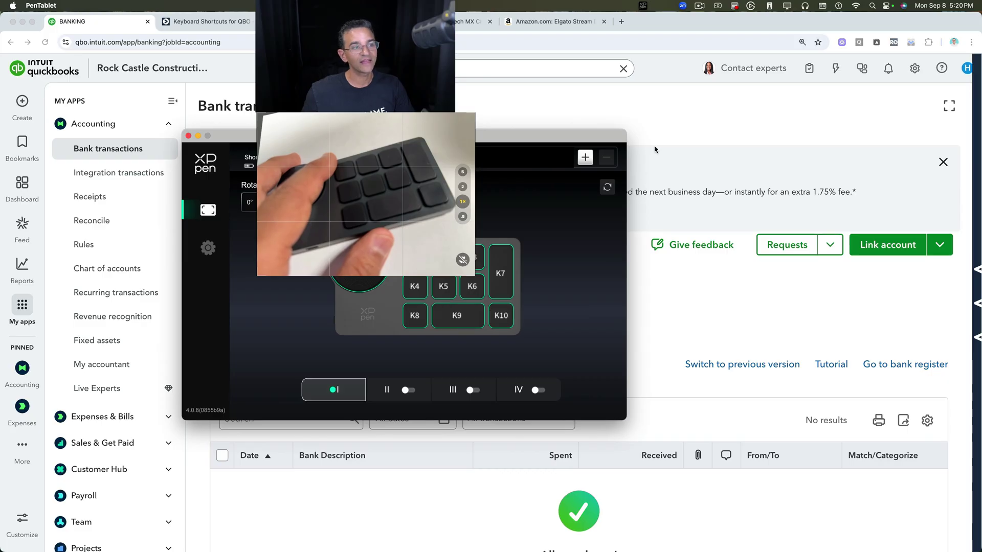
pyautogui.click(670, 116)
# - Open a blank Credit Memo form from the Create menu with the remote shortcuts, and close it to return to Bank transactions
pyautogui.press('super+ctrl+plus')
pyautogui.press('Tab')
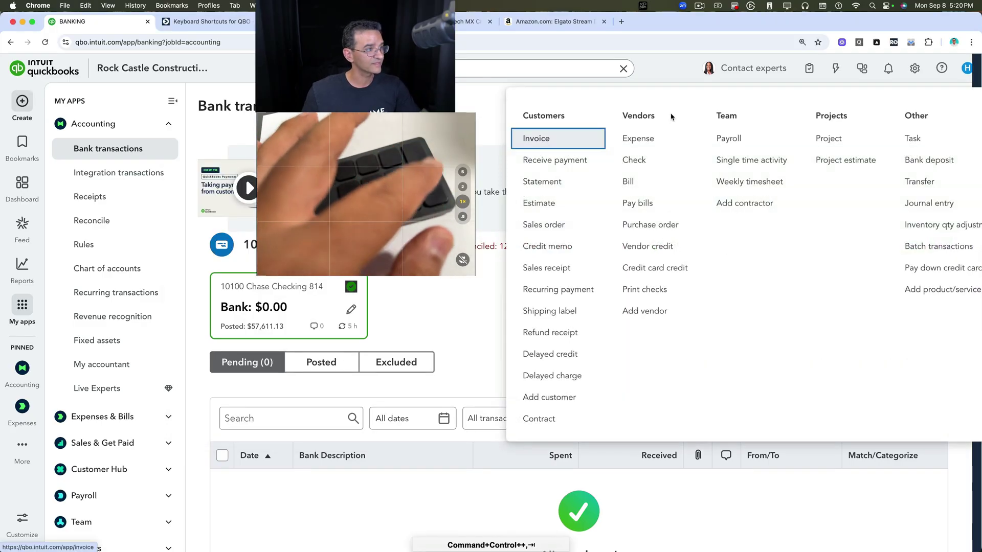
pyautogui.press('Tab')
pyautogui.press('Tab')
pyautogui.press('Tab')
pyautogui.press('Tab')
pyautogui.press('Tab')
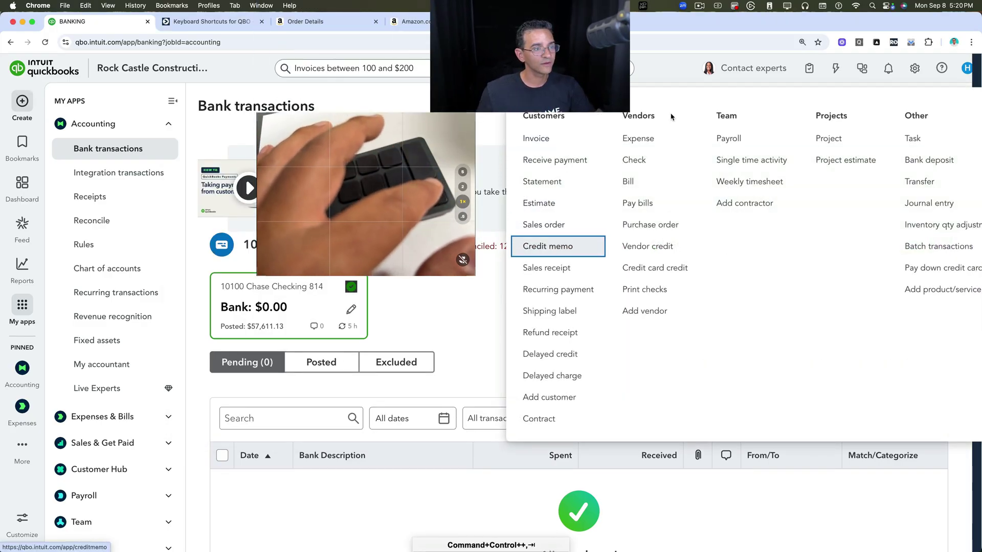
pyautogui.press('Return')
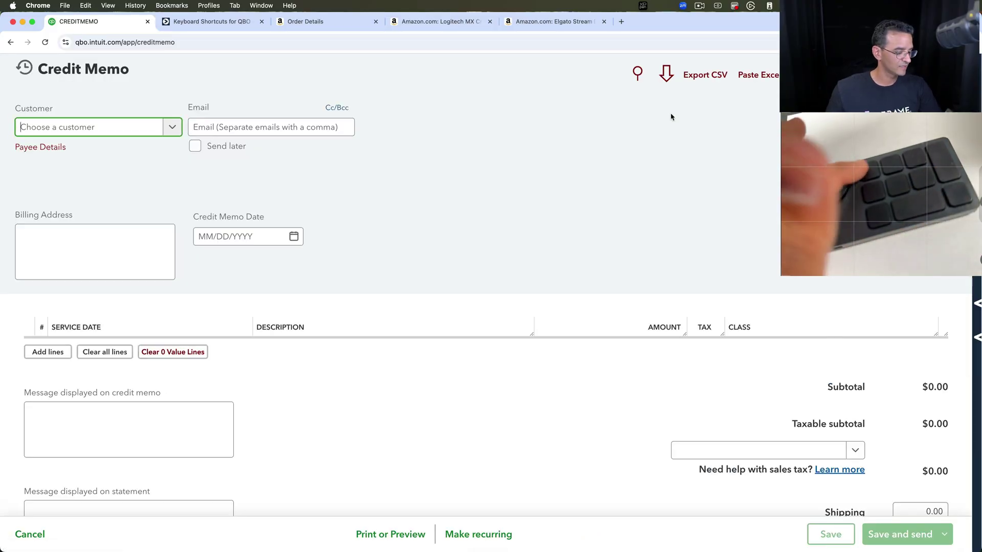
pyautogui.press('Escape')
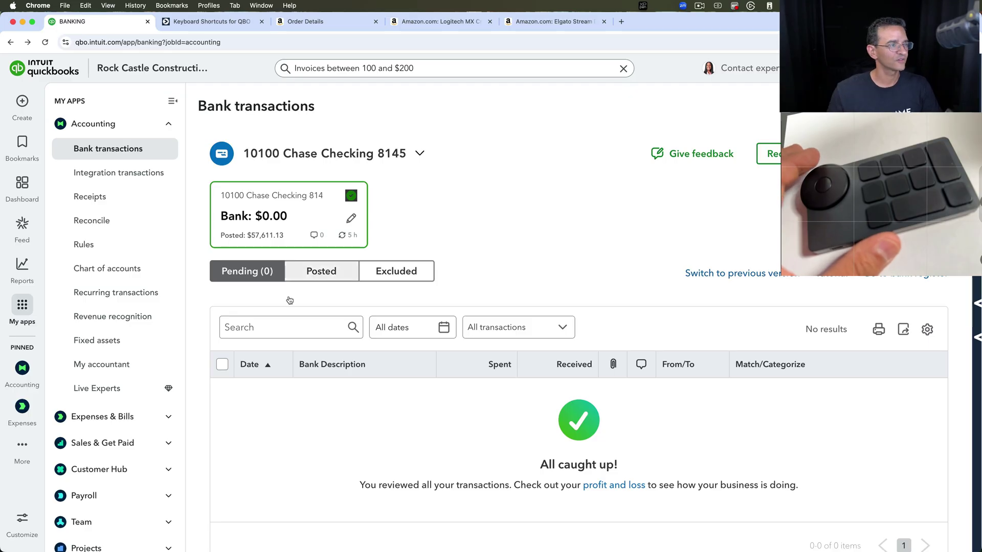
# - Switch to the PenTablet window and review the Shortcut Remote key layout, including K9
pyautogui.hotkey('ctrl', 'Up')
pyautogui.click(256, 194)
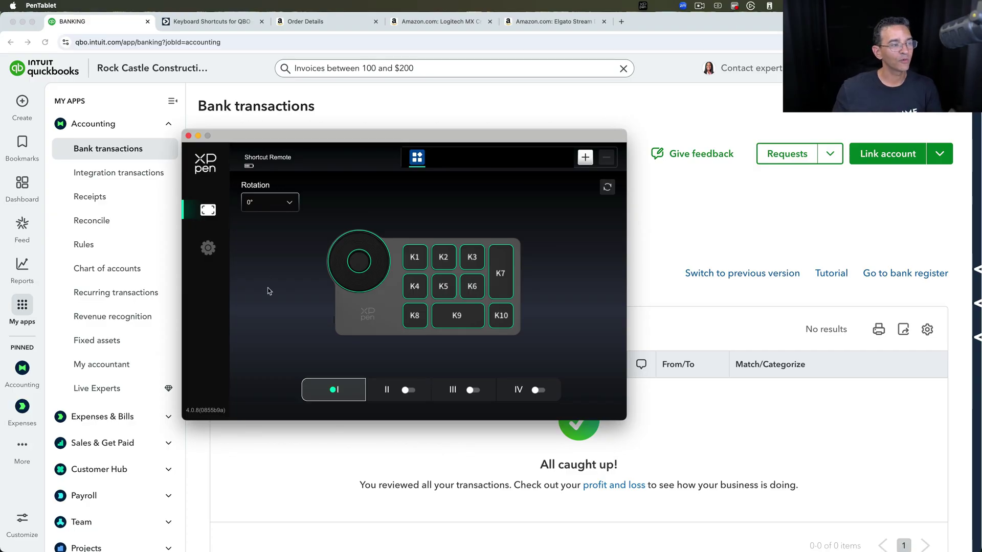
pyautogui.click(450, 310)
# - Enable key groups II, III and IV of the Shortcut Remote and disable all three again
pyautogui.click(389, 394)
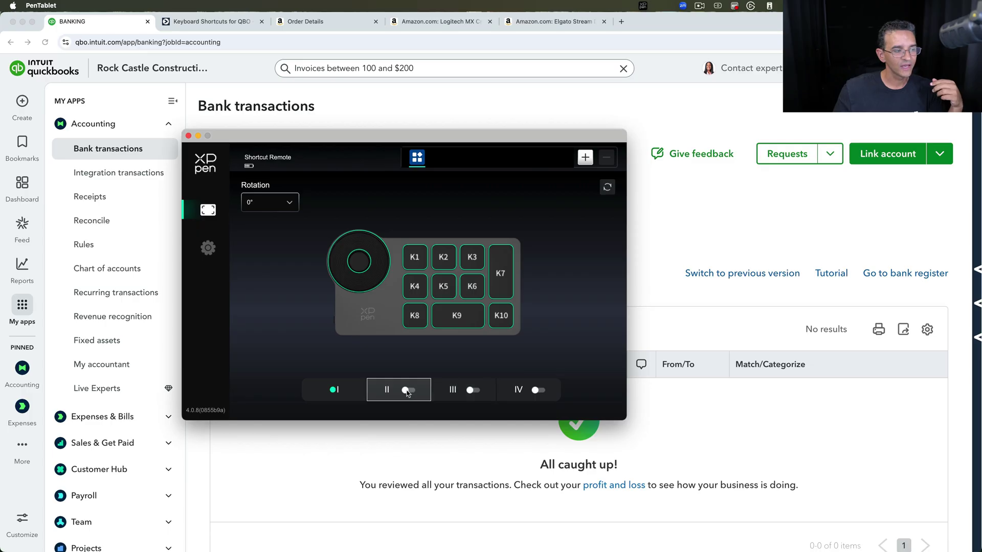
pyautogui.click(474, 392)
pyautogui.click(537, 390)
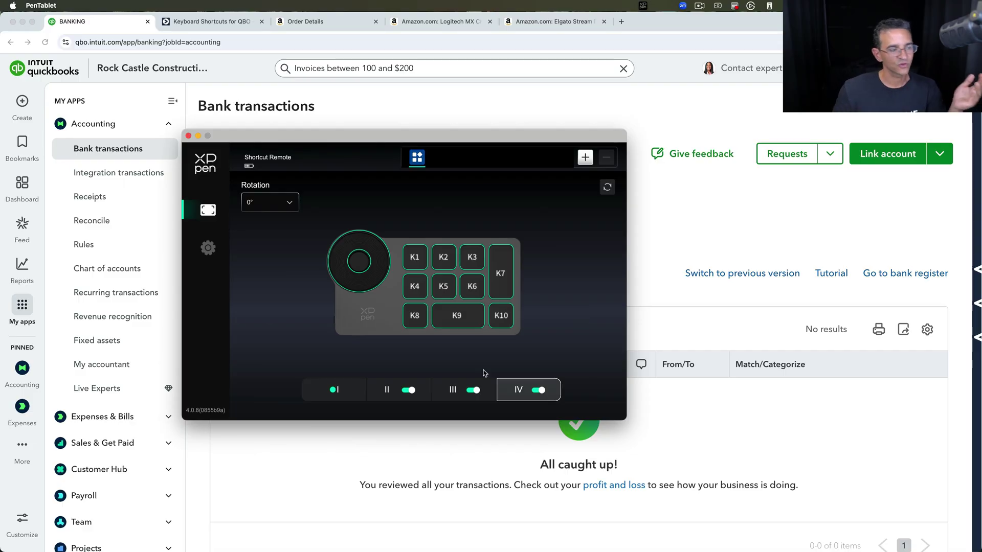
pyautogui.click(474, 393)
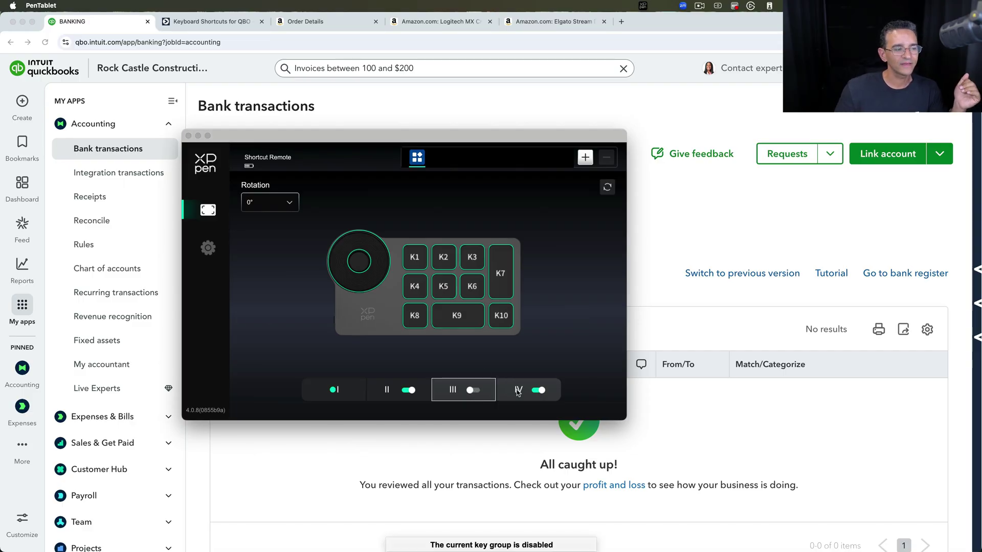
pyautogui.click(540, 391)
pyautogui.click(409, 390)
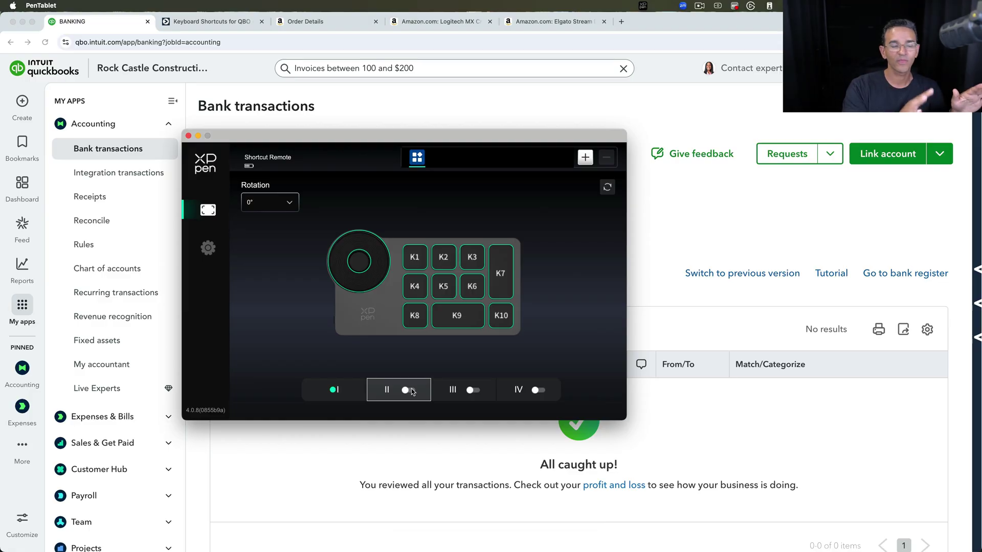
# - Add an application profile for Adobe Photoshop 2025.app to the Shortcut Remote settings
pyautogui.click(586, 158)
pyautogui.scroll(-5, 356, 332)
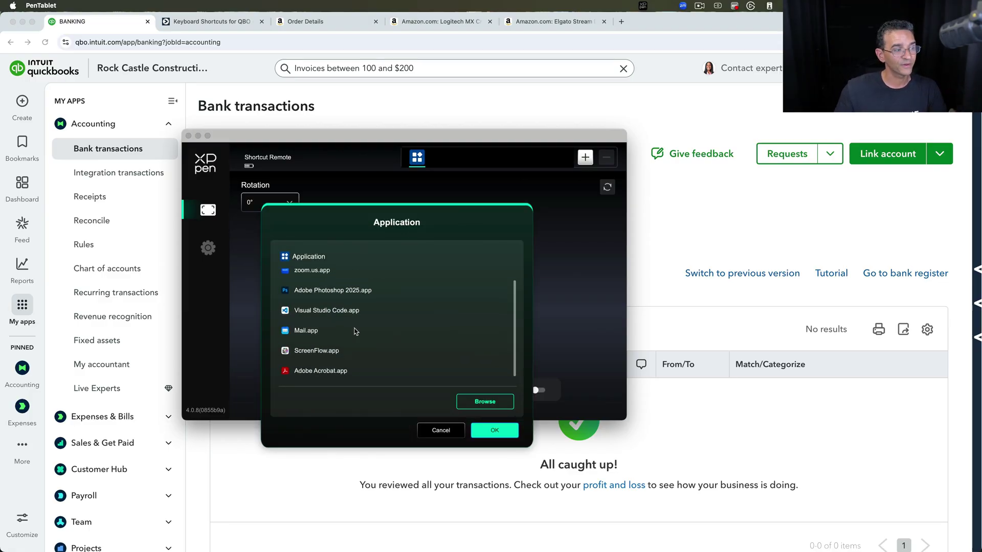
pyautogui.scroll(2, 356, 331)
pyautogui.click(332, 345)
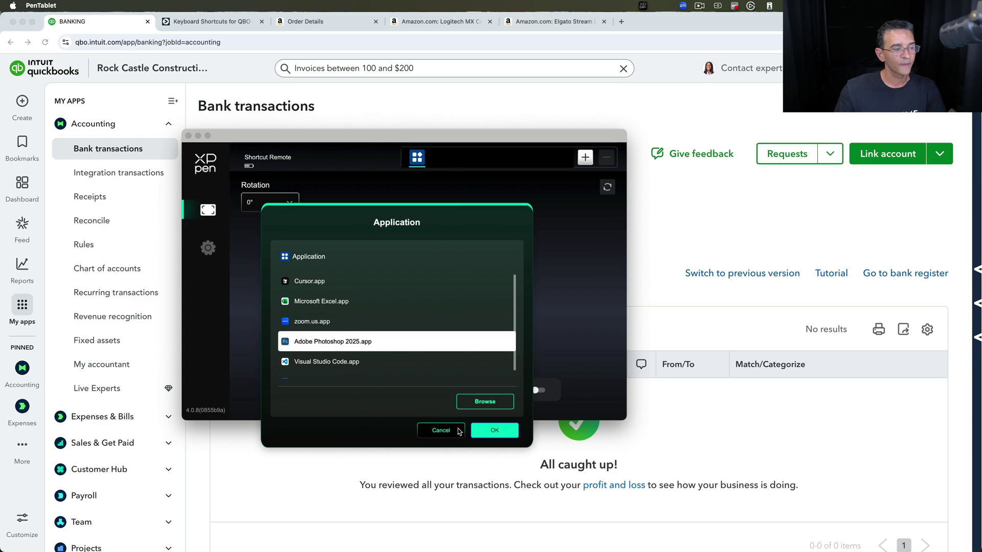
pyautogui.click(494, 430)
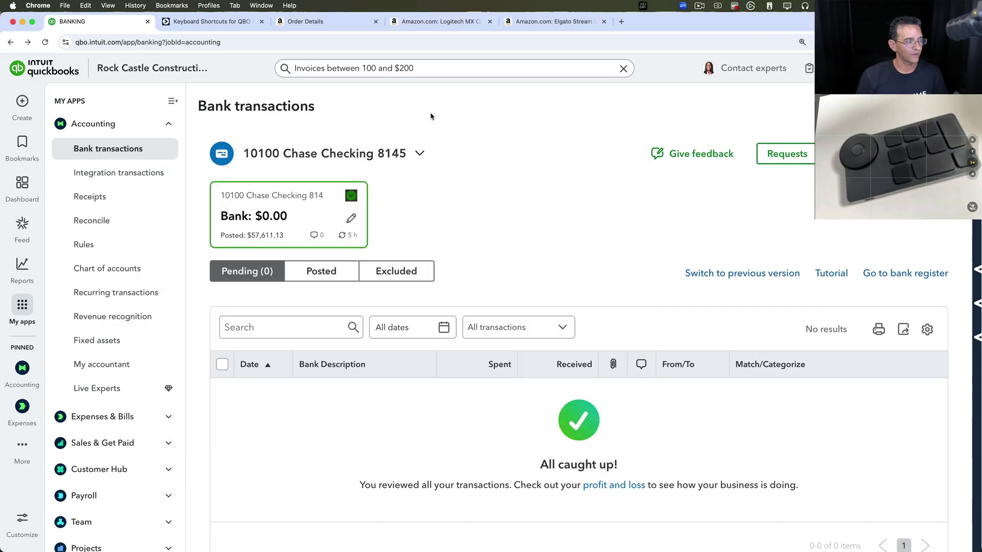
# - Return to QuickBooks, zoom the Bank transactions page out and back in to 125%, and open the Receipts page
pyautogui.press('super+minus')
pyautogui.press('super+minus')
pyautogui.press('super+plus')
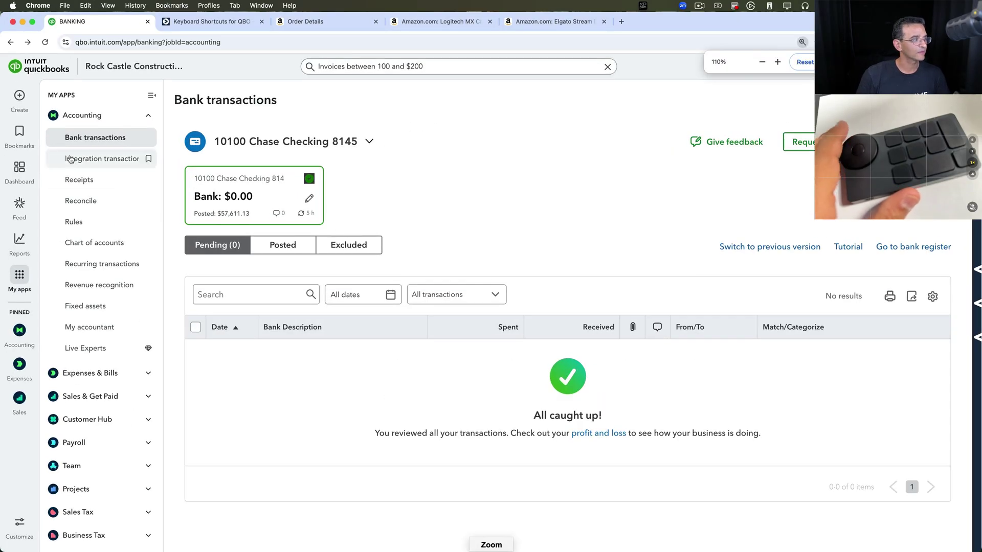
pyautogui.press('super+plus')
pyautogui.press('super+plus')
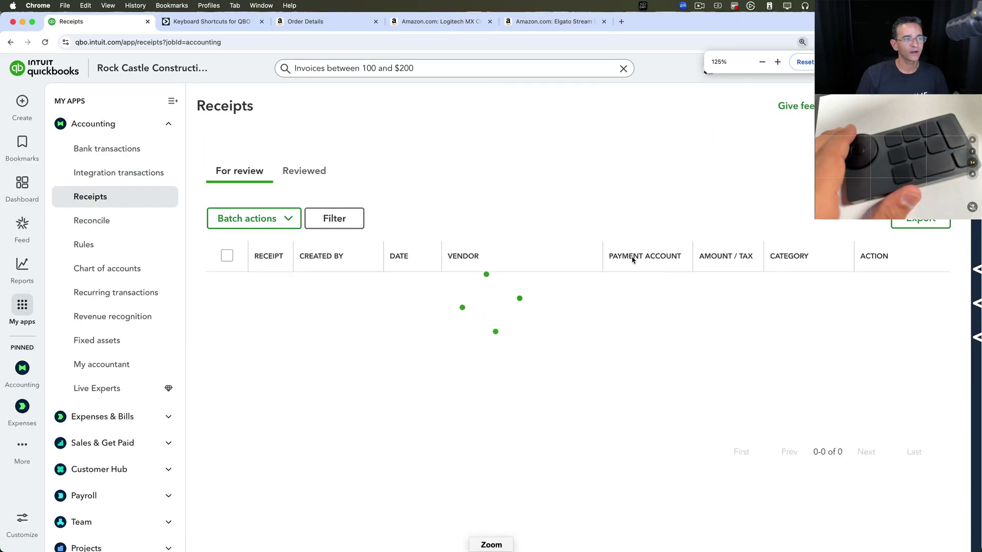
# - Zoom out on the Receipts page and open the Customers list in Customer Hub
pyautogui.press('super+minus')
pyautogui.press('super+minus')
pyautogui.press('super+minus')
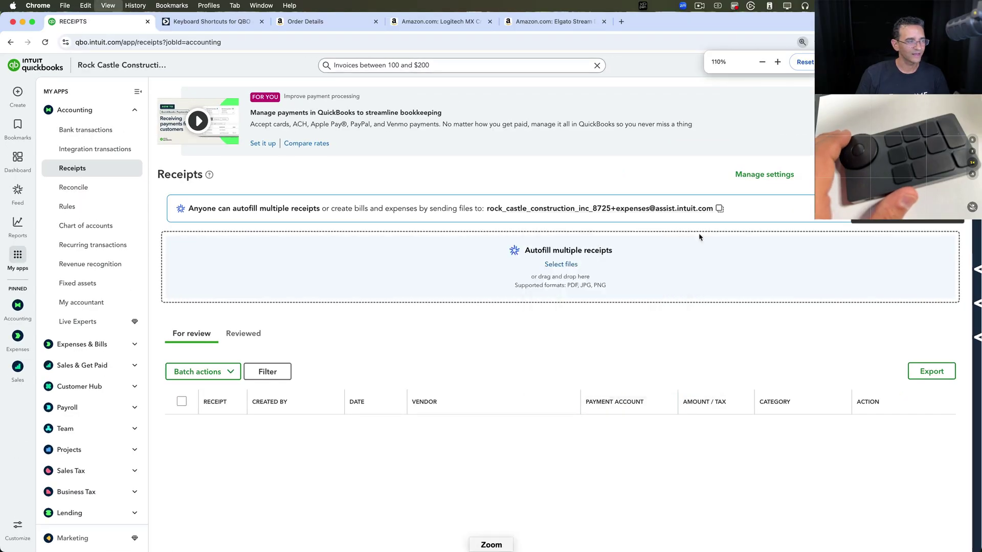
pyautogui.press('super+minus')
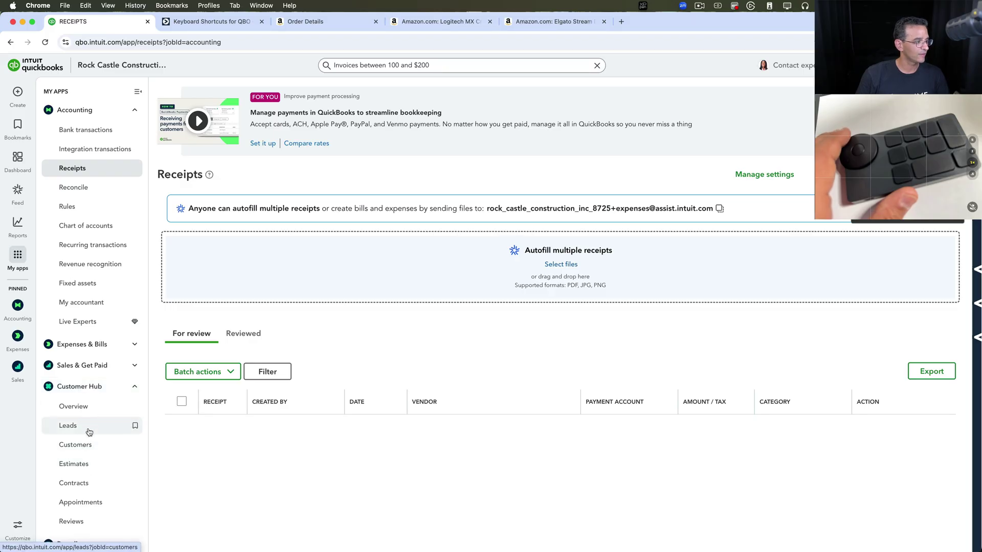
pyautogui.click(75, 445)
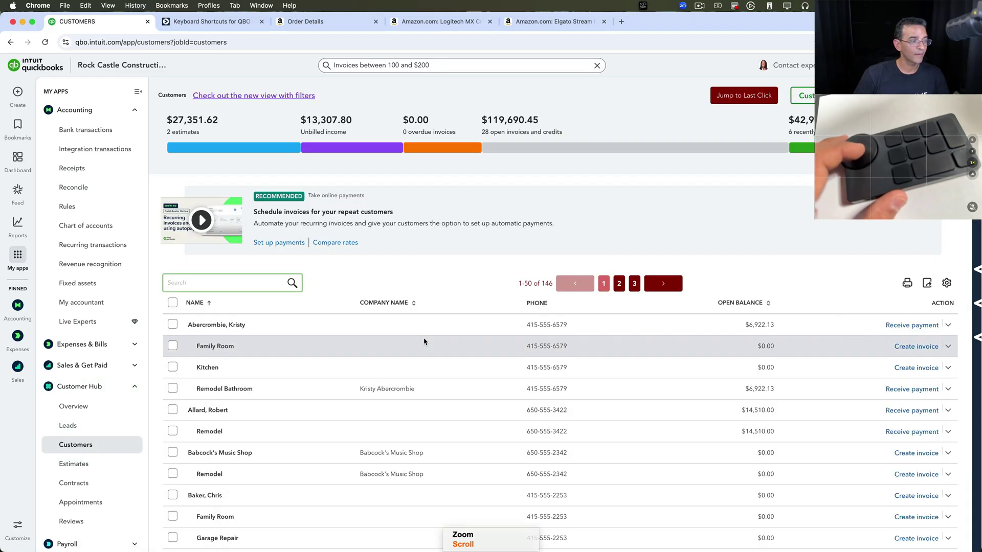
# - Scroll down the Customers list and zoom the page out and back in, switching the remote dial between Scroll and Zoom
pyautogui.scroll(-8, 424, 342)
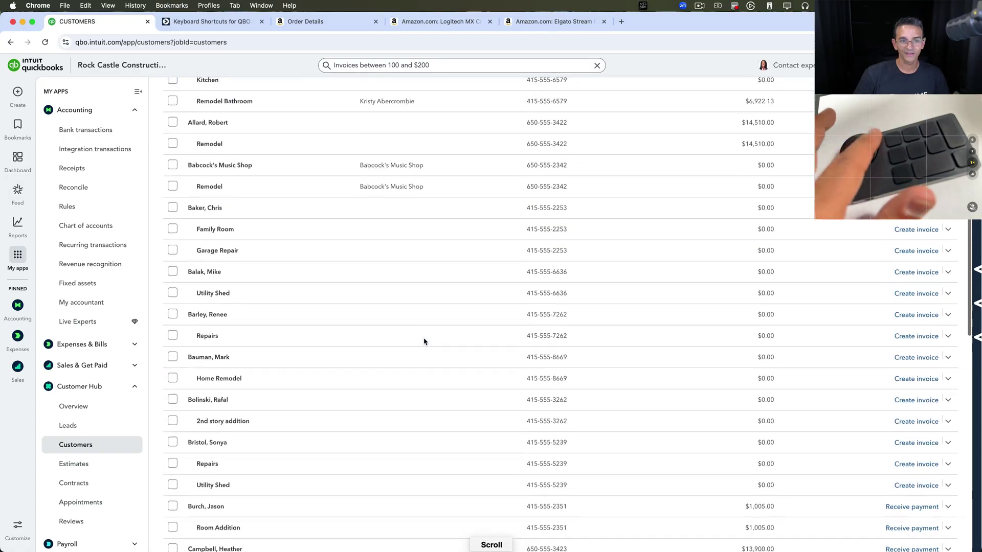
pyautogui.scroll(-2, 424, 341)
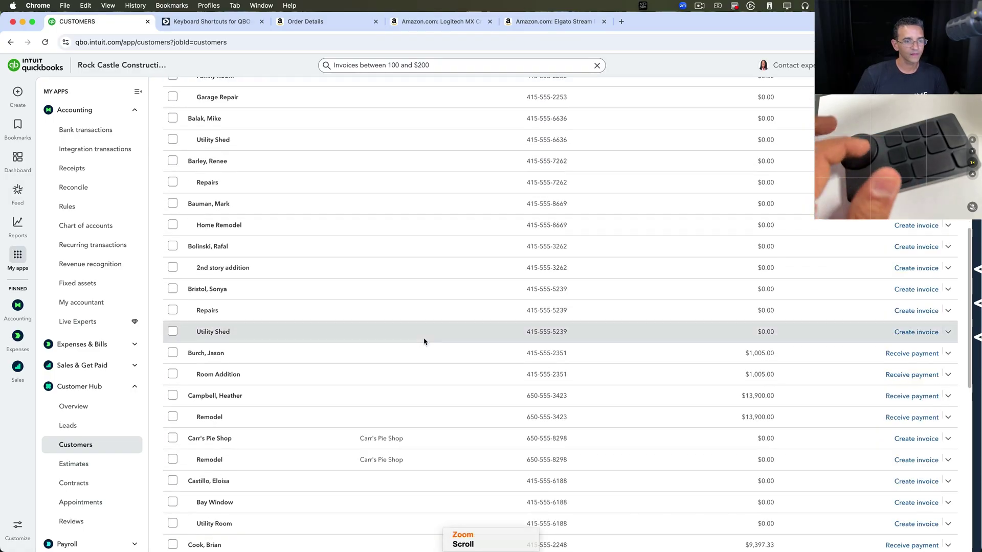
pyautogui.press('super+minus')
pyautogui.press('super+minus')
pyautogui.press('super+minus')
pyautogui.press('super+minus')
pyautogui.press('super+minus')
pyautogui.press('super+minus')
pyautogui.press('super+plus')
pyautogui.press('super+plus')
pyautogui.press('super+plus')
pyautogui.press('super+plus')
pyautogui.press('super+plus')
pyautogui.press('super+plus')
pyautogui.press('super+plus')
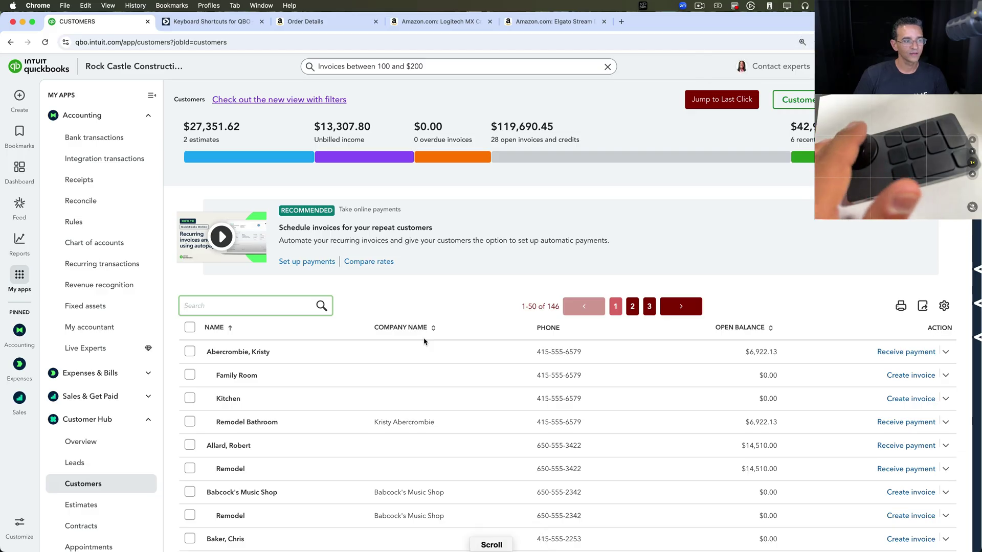
# - Scroll down through the Customers list and back up to its first rows with the dial in Scroll mode
pyautogui.scroll(-6, 424, 323)
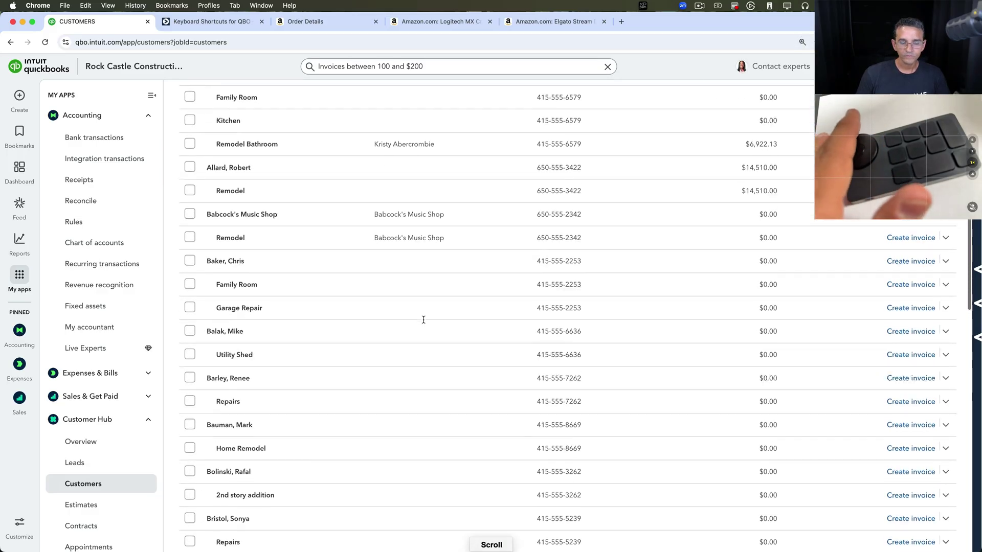
pyautogui.scroll(3, 423, 319)
pyautogui.scroll(3, 423, 320)
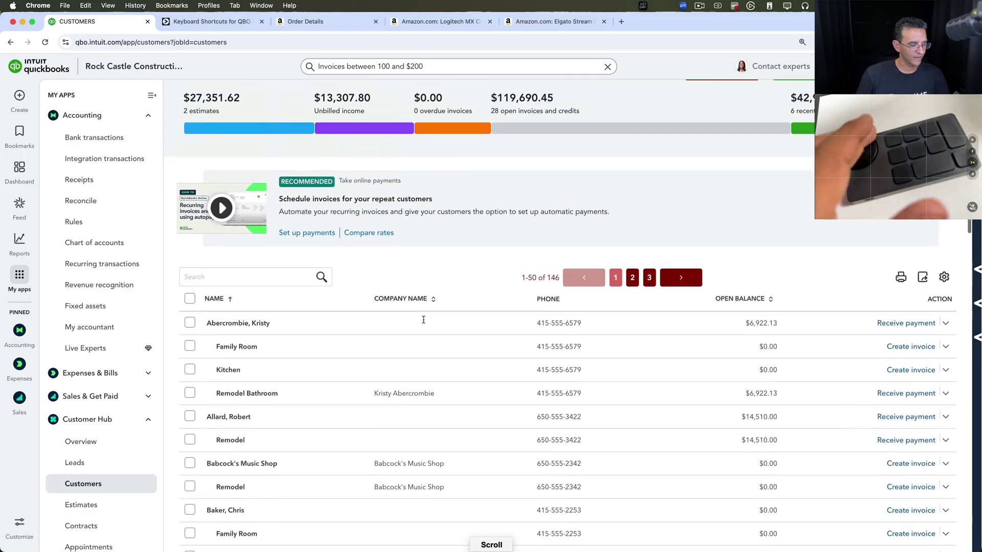
# - Open and close the global search, and open the Create menu, move to Receive payment and close the menu
pyautogui.hotkey('ctrl', 'alt', 'f')
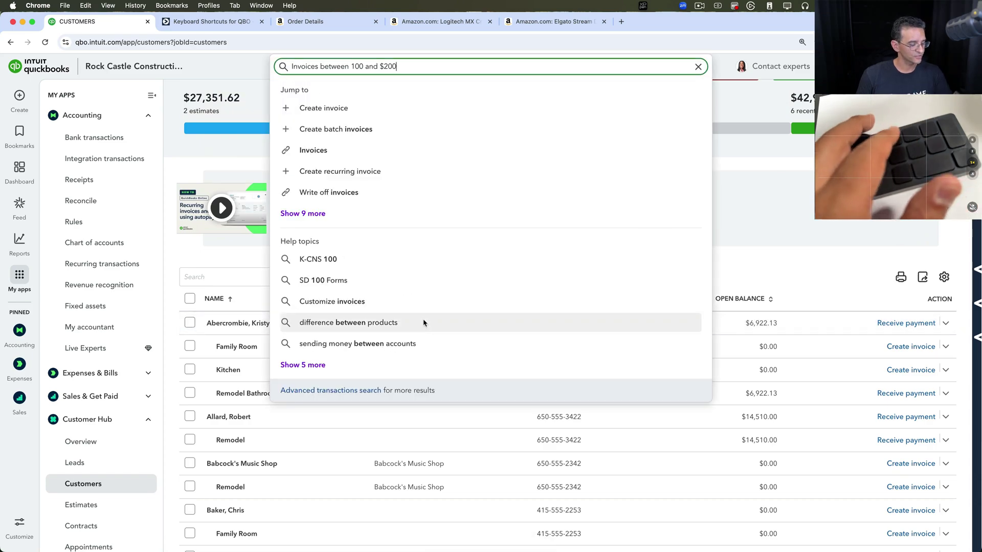
pyautogui.press('Escape')
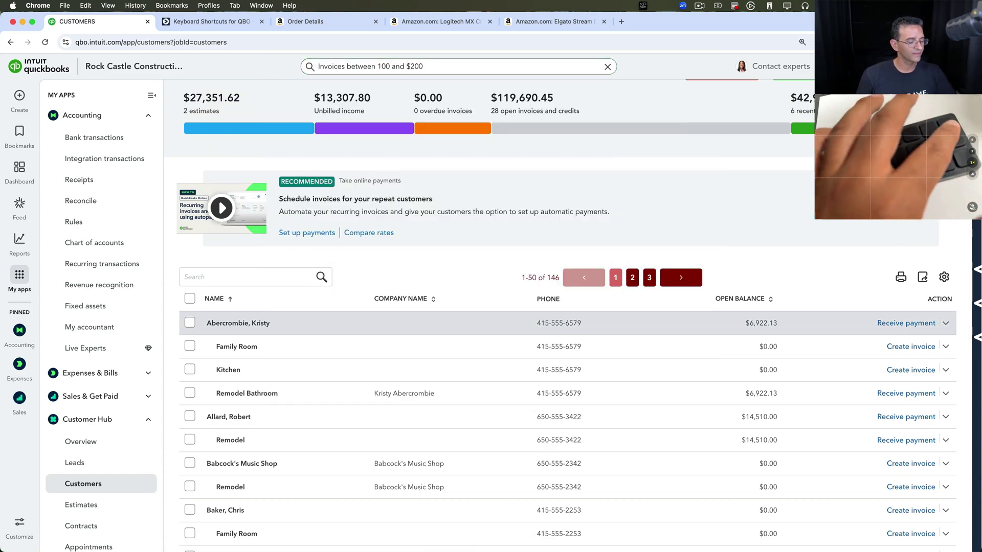
pyautogui.press('super+ctrl+plus')
pyautogui.press('Tab')
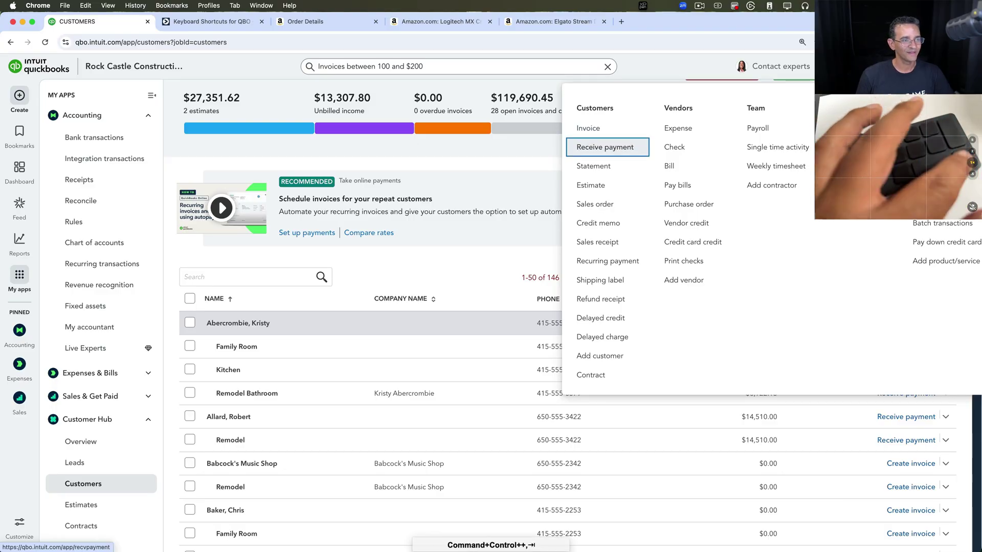
pyautogui.press('Escape')
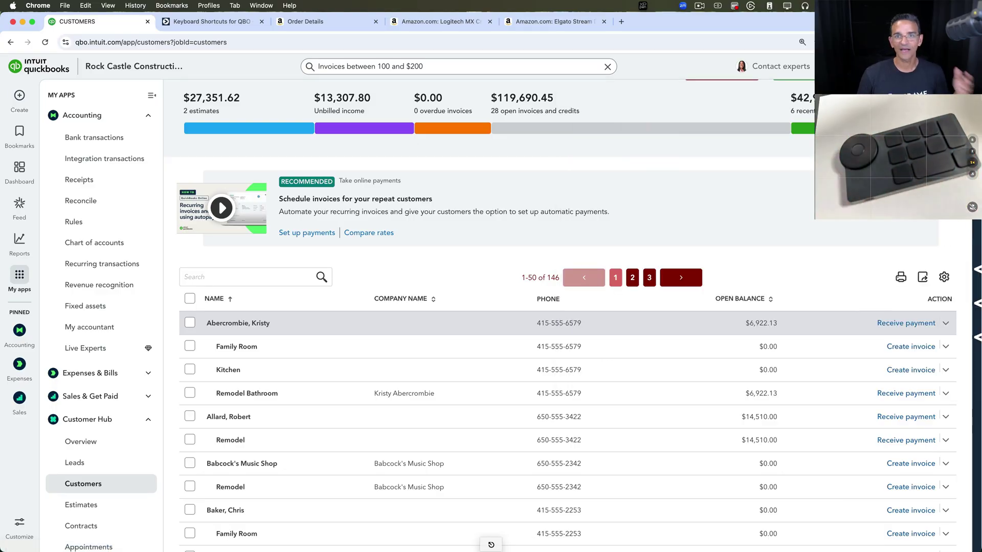